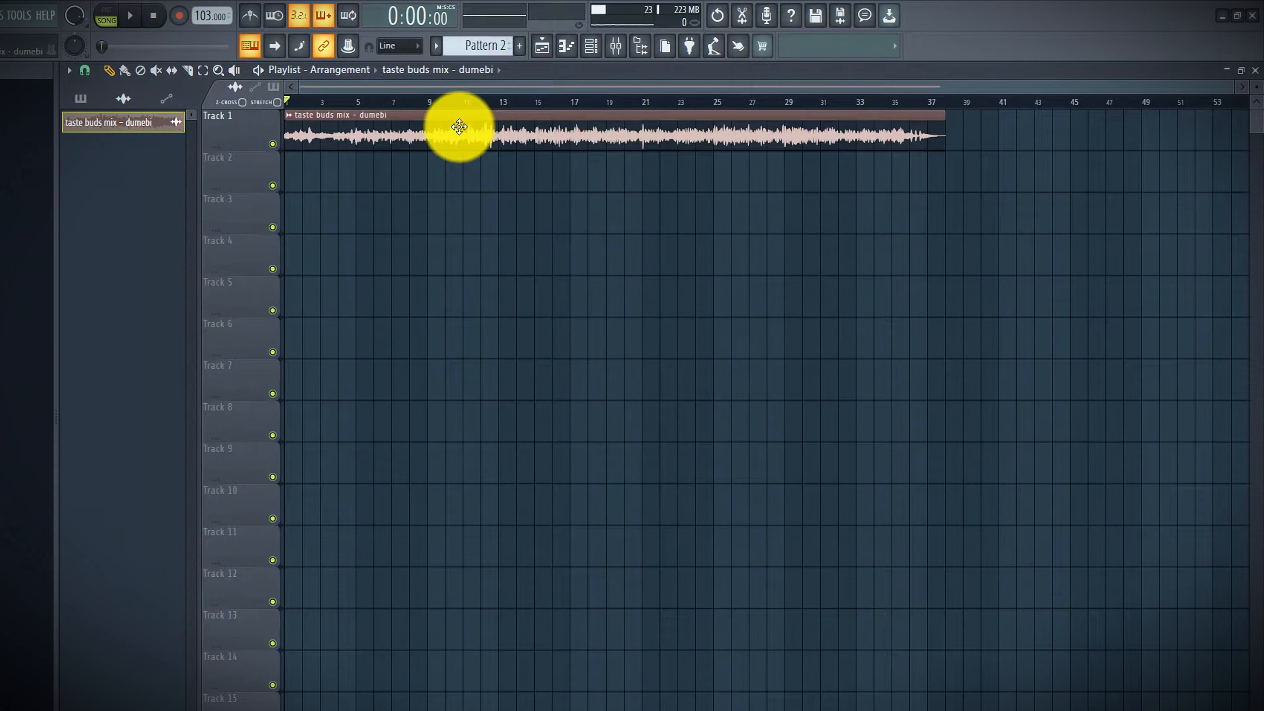
Open the mixer and link the taste buds mix audio to mixer insert 1
left_click(618, 48)
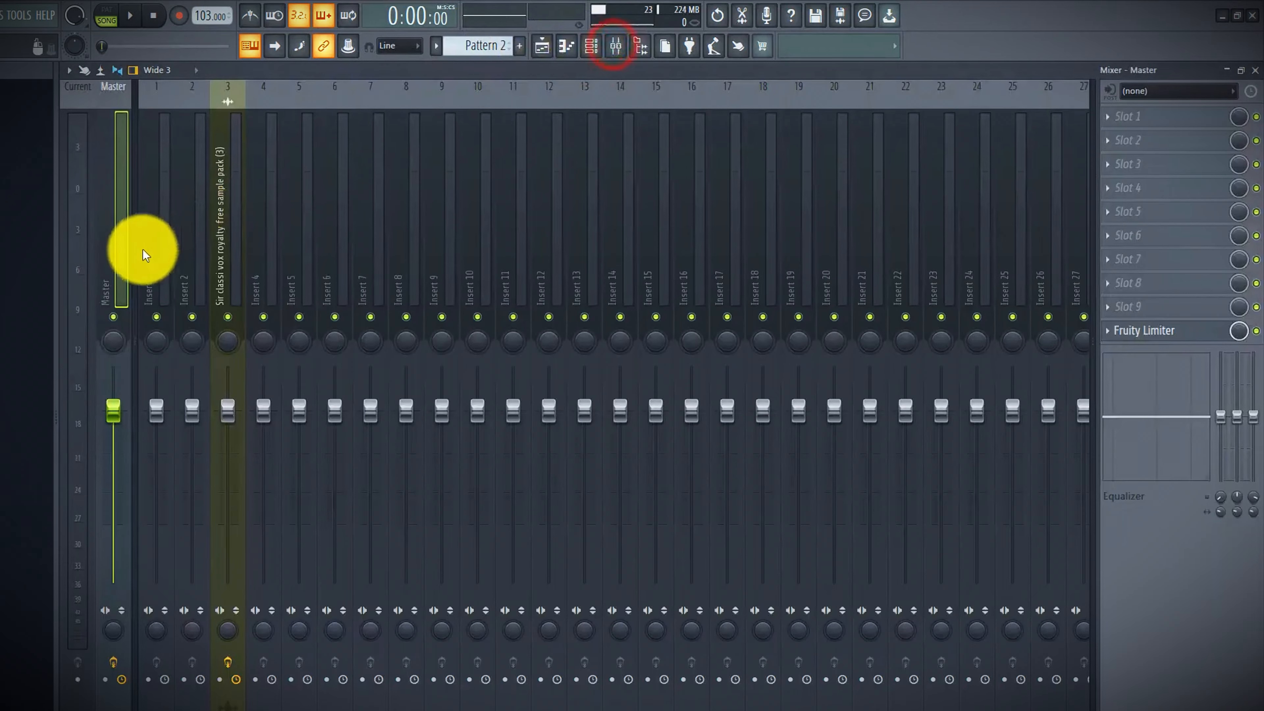
left_click(154, 264)
key("ctrl+l")
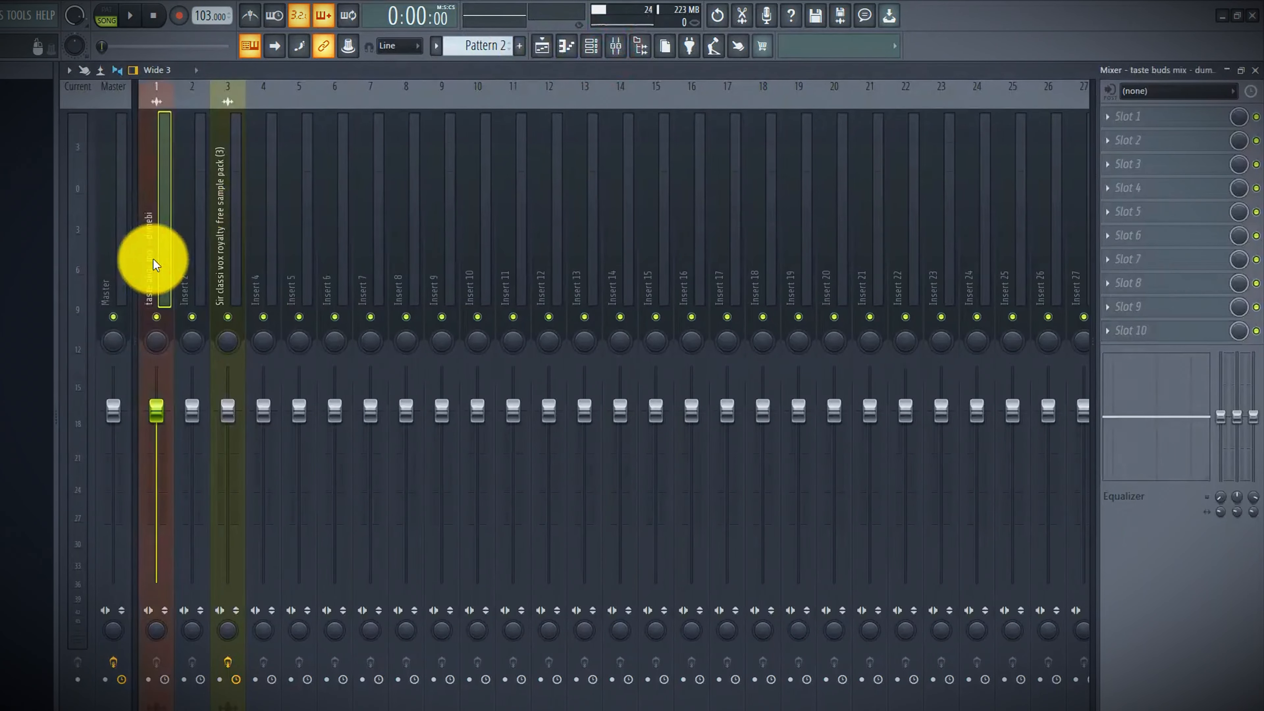
Select the Master track and switch off its Fruity Limiter effect
left_click(103, 204)
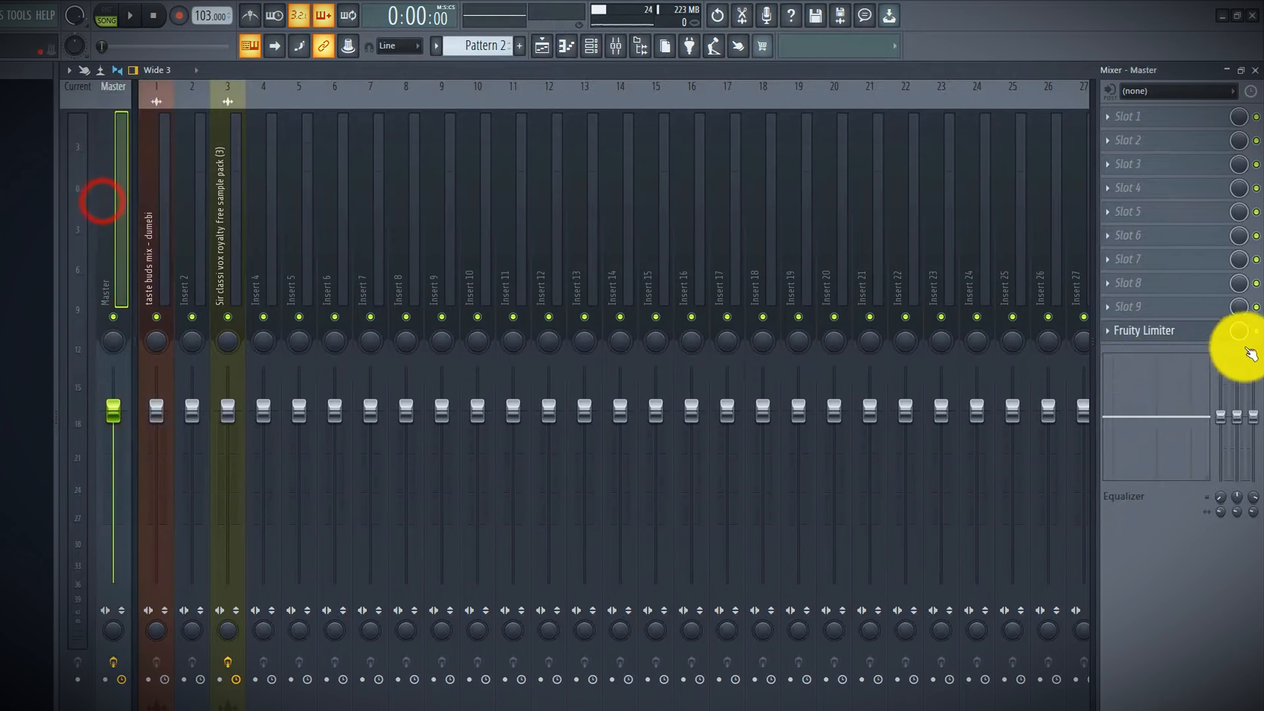
left_click(1254, 331)
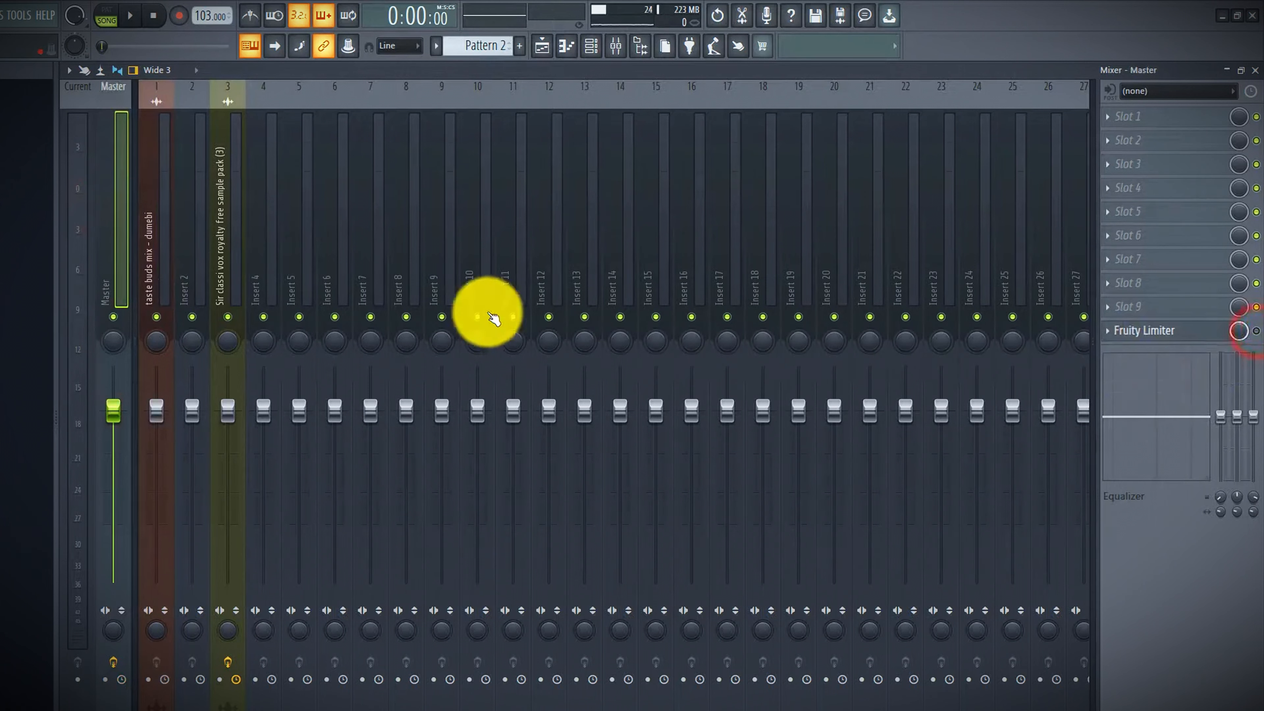
Play back the song in the playlist to listen to the mix, then return to the start
left_click(160, 245)
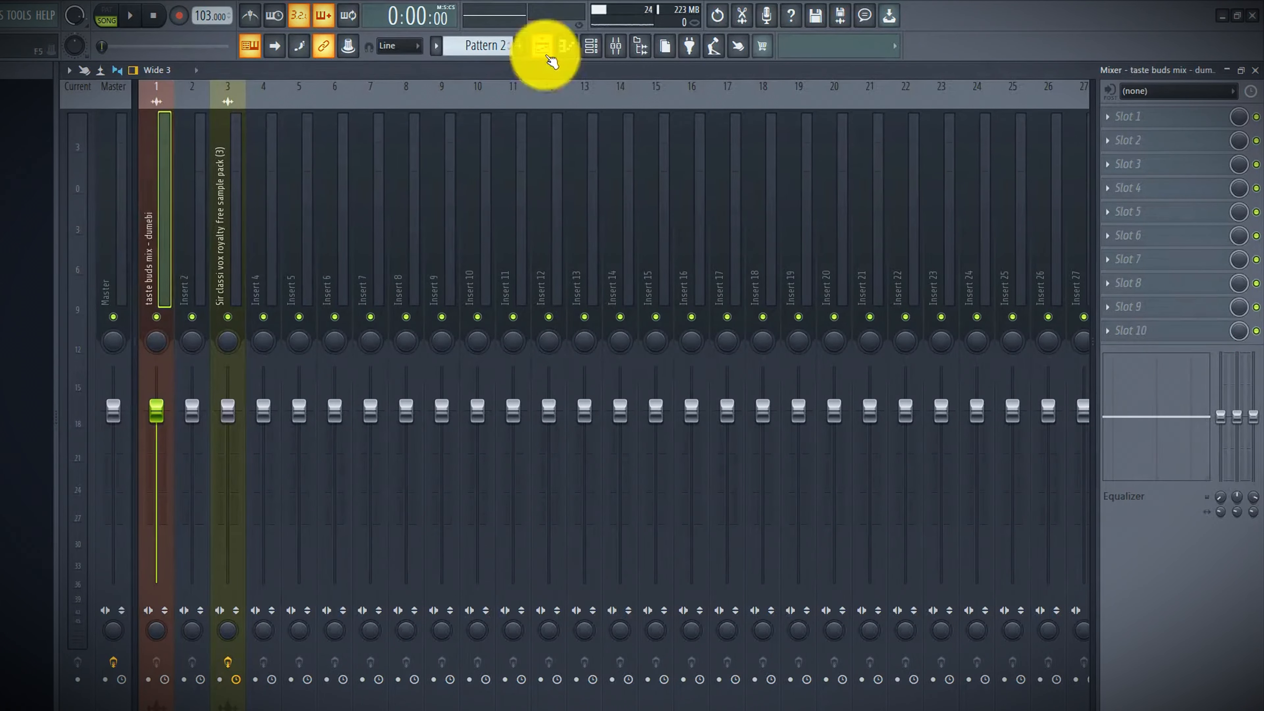
left_click(547, 54)
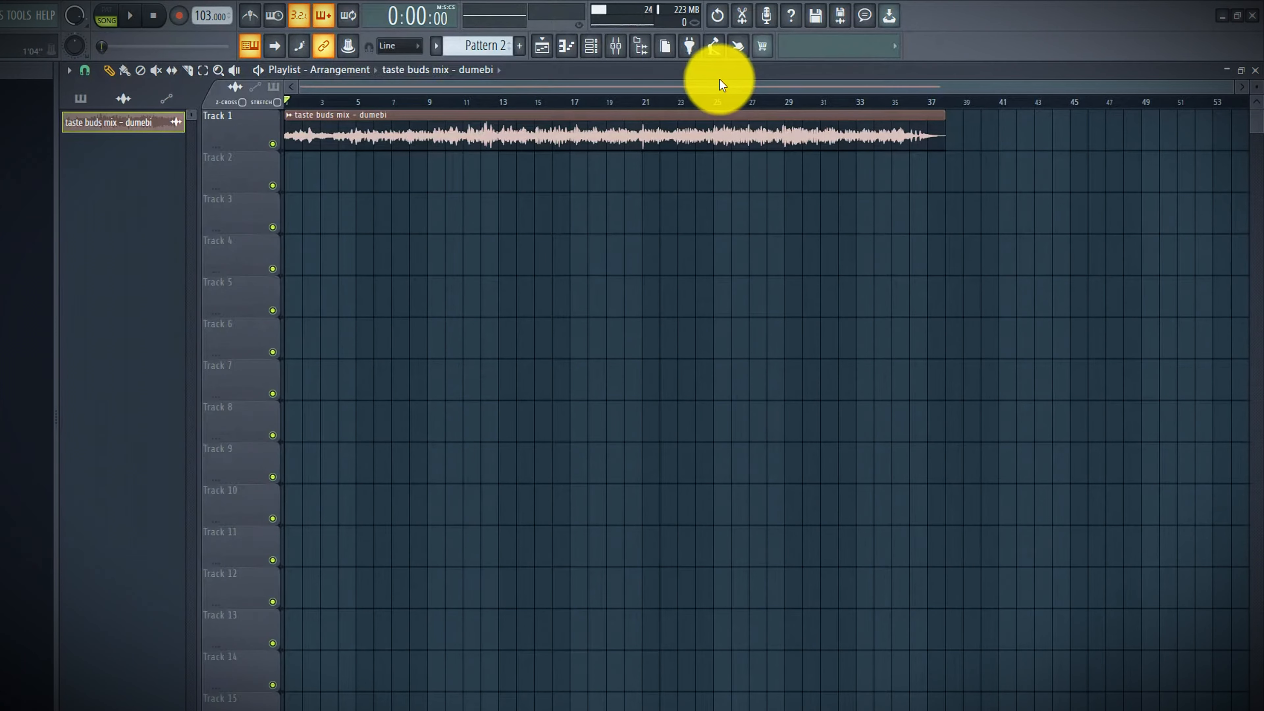
left_click(657, 89)
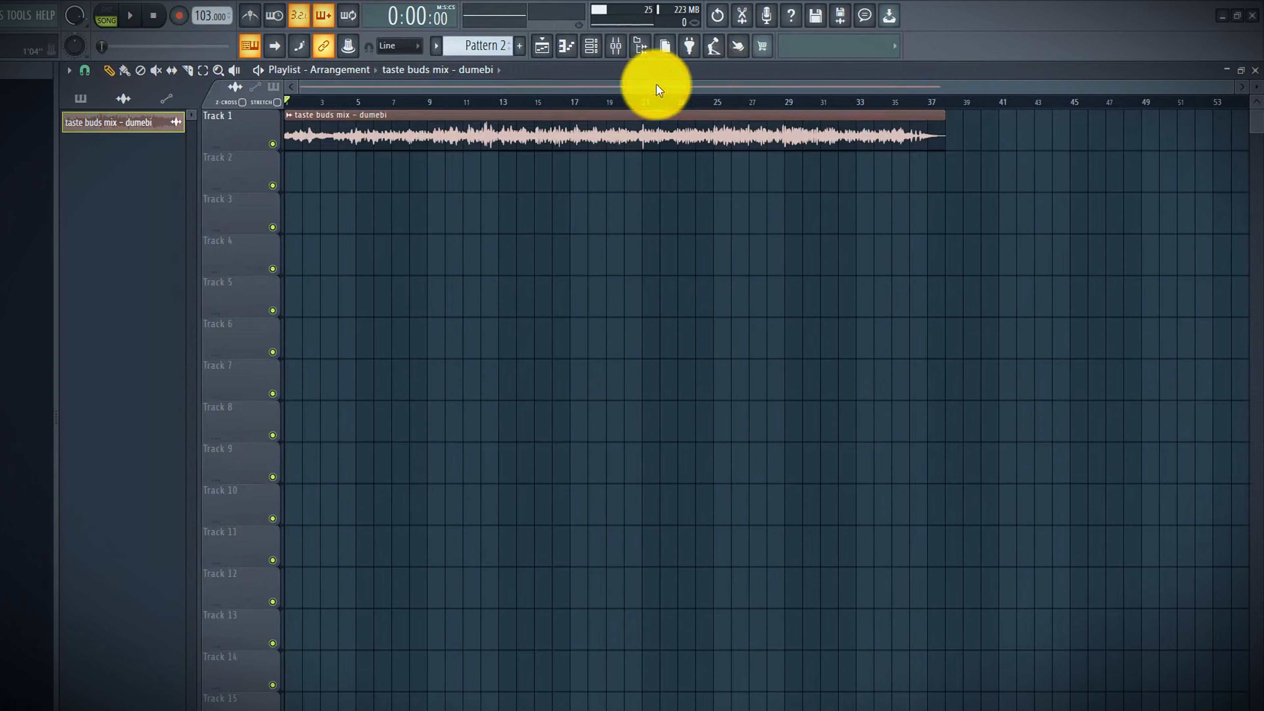
key("space")
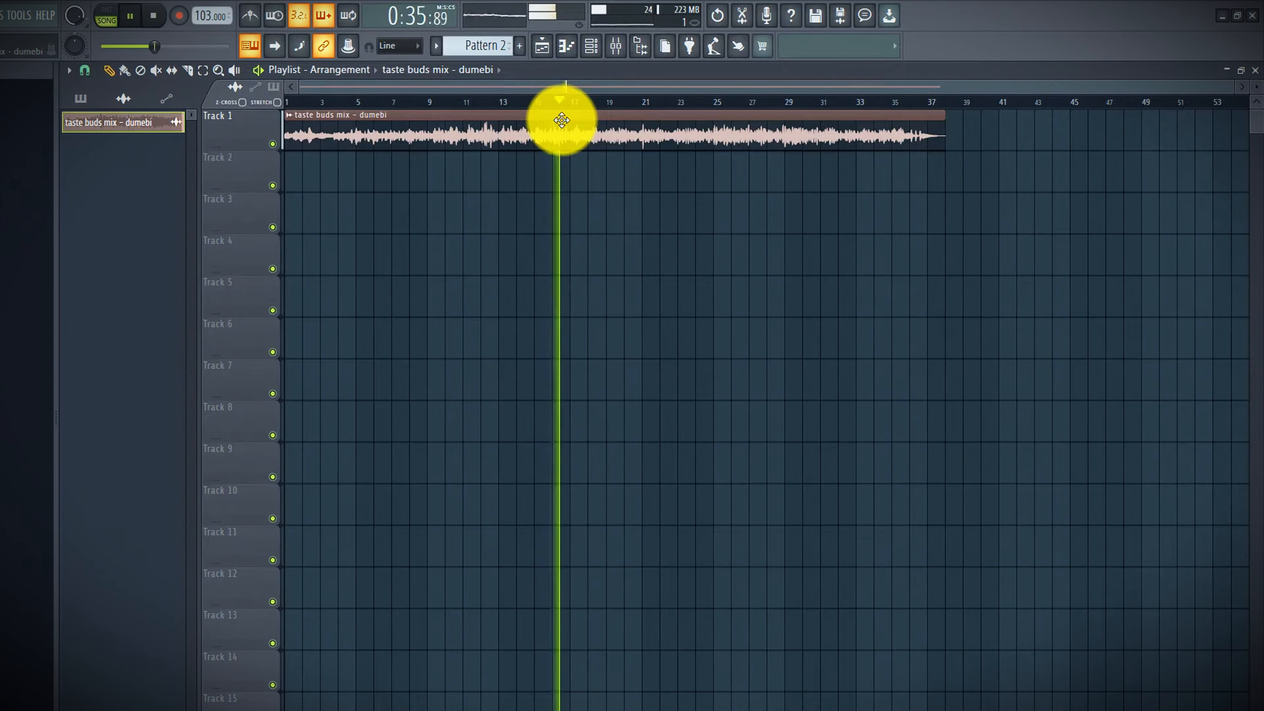
key("space")
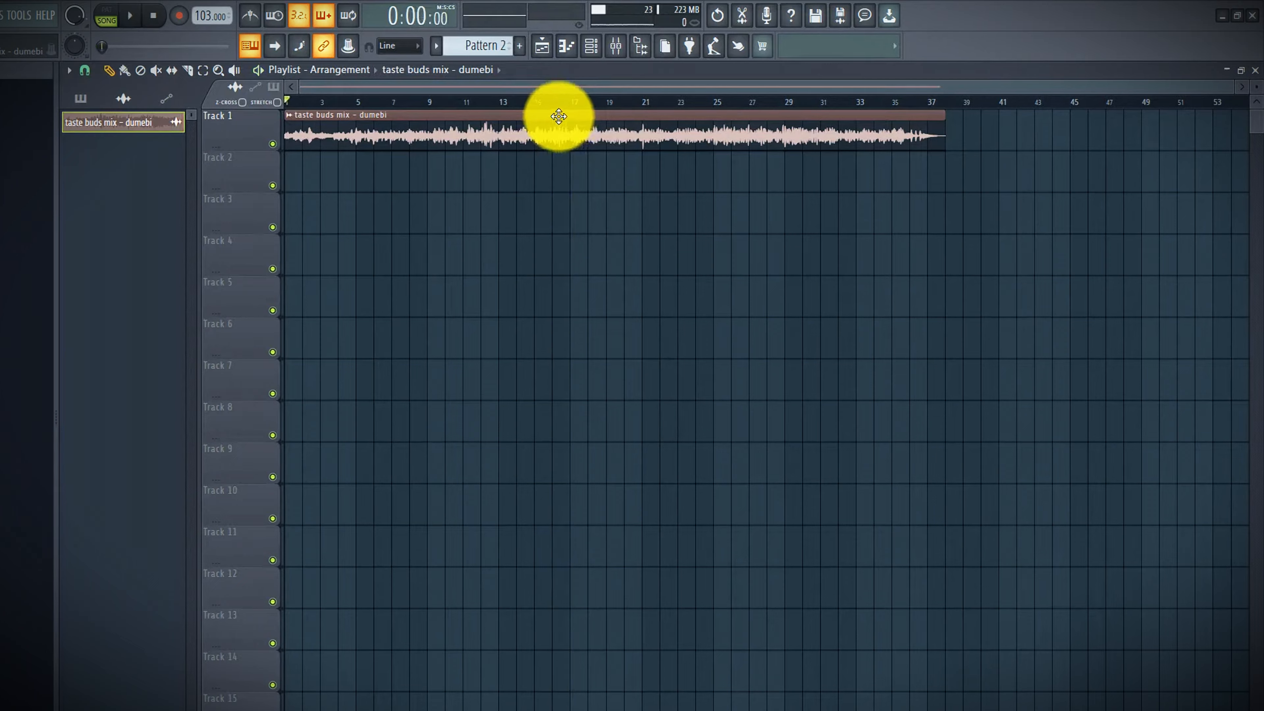
left_click(338, 102)
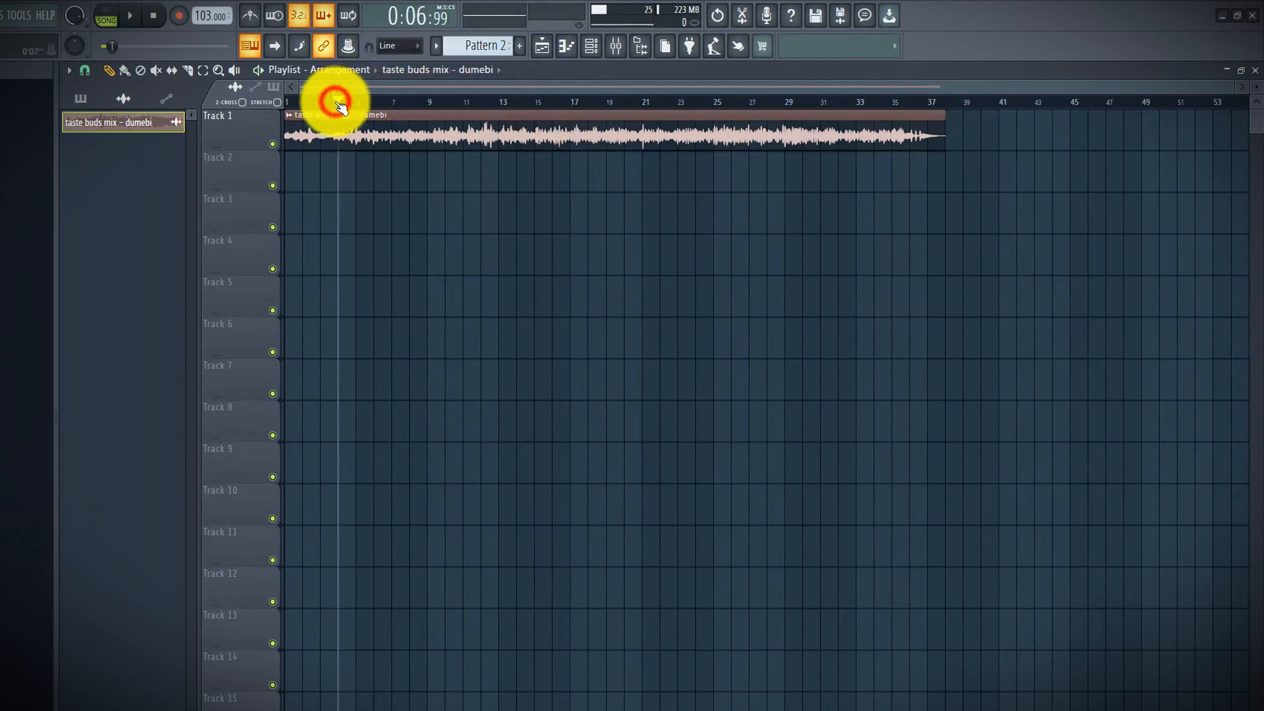
Load Fruity Parametric EQ 2 into the first effect slot of insert 1
left_click(621, 51)
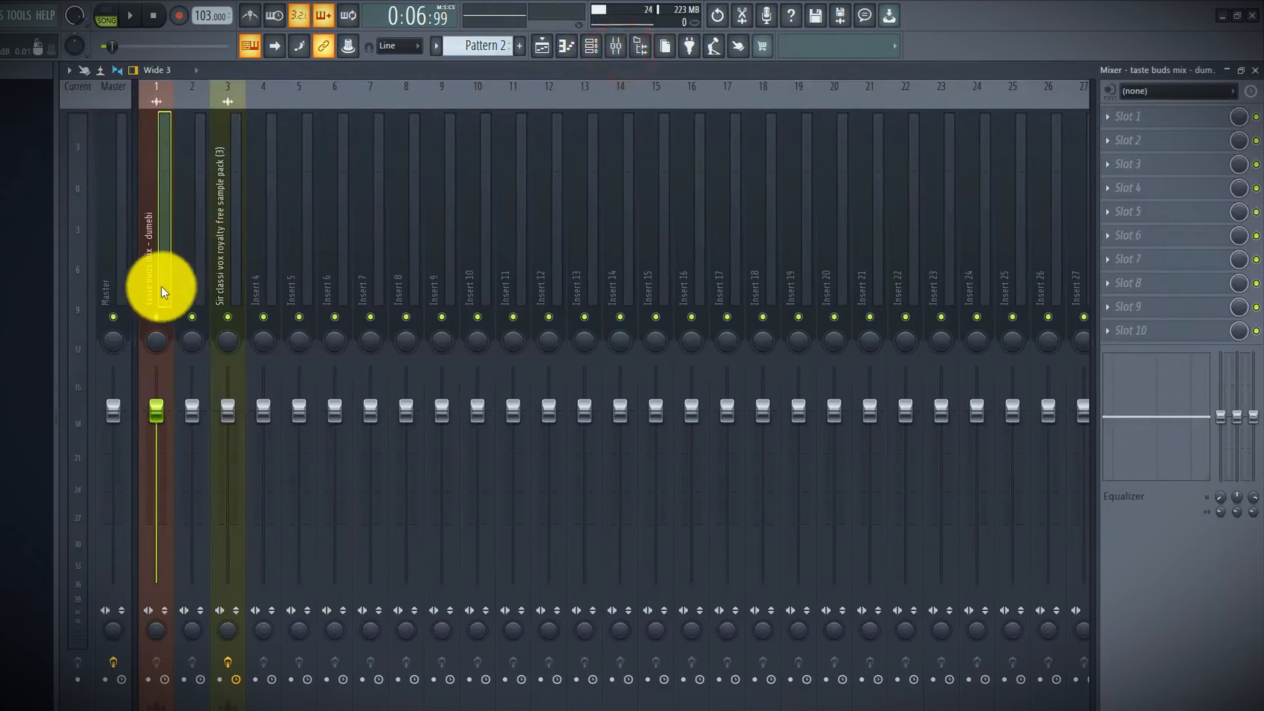
left_click(158, 283)
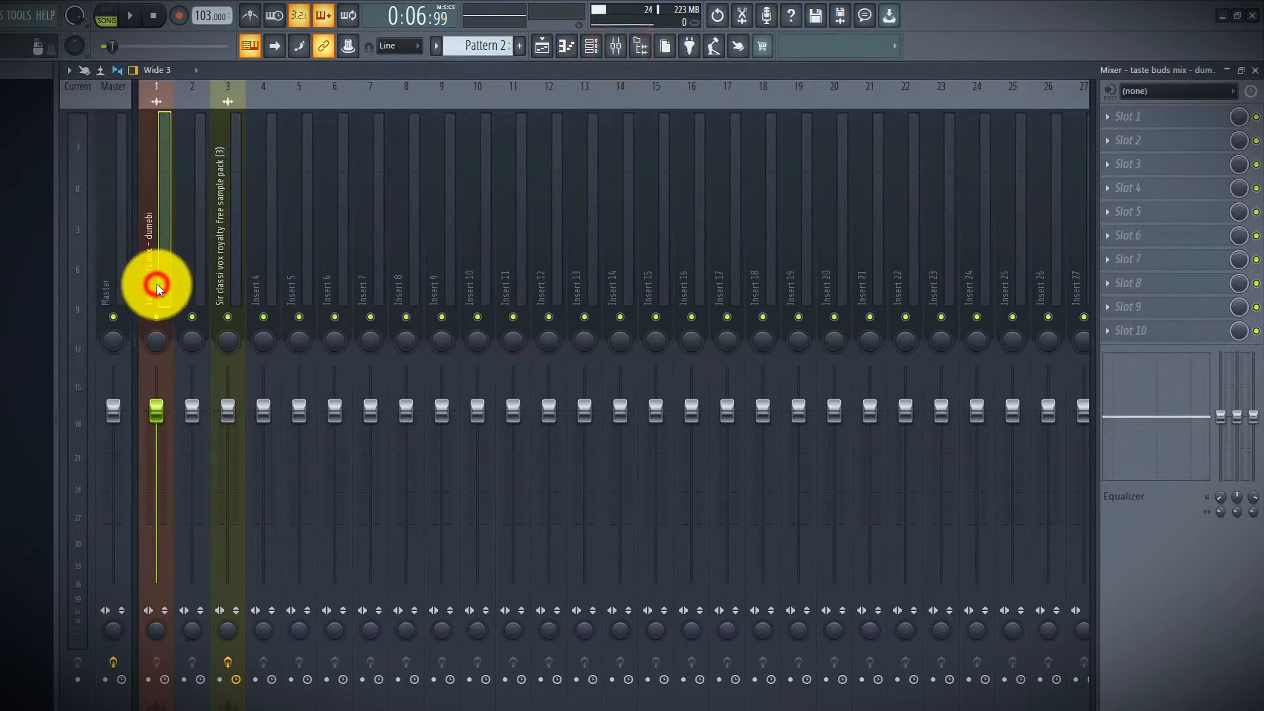
left_click(1129, 121)
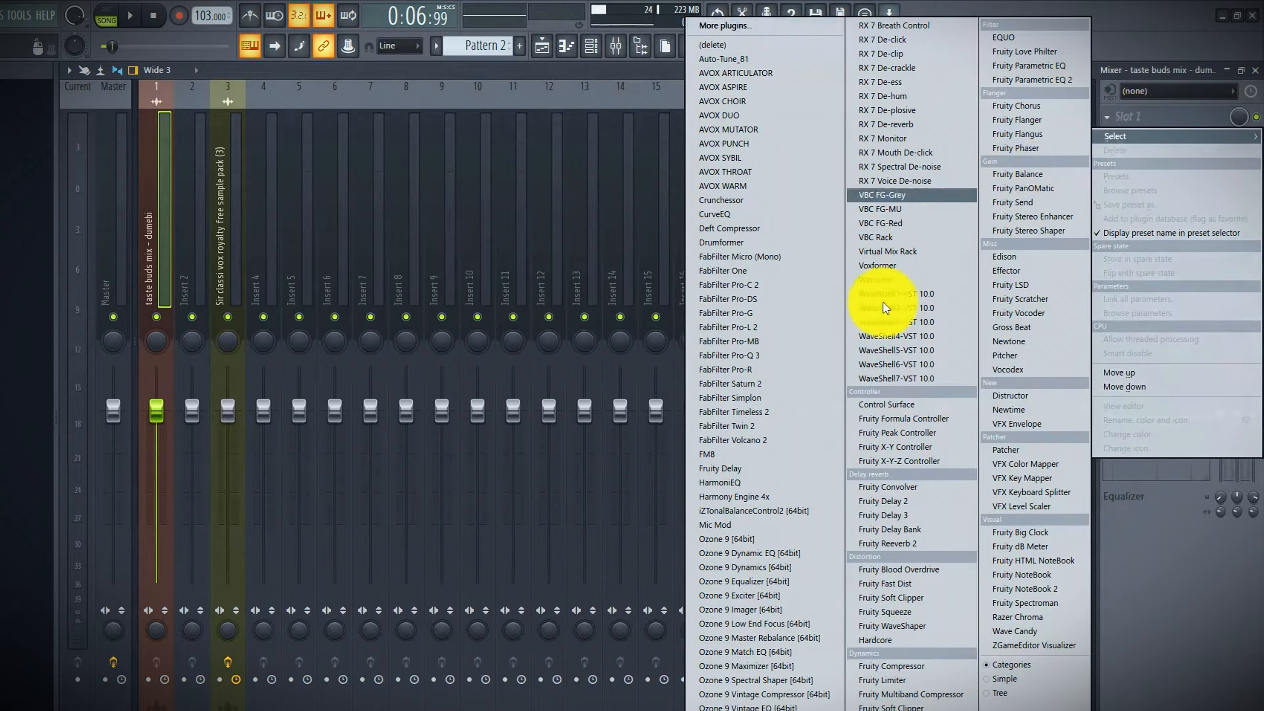
left_click(1067, 81)
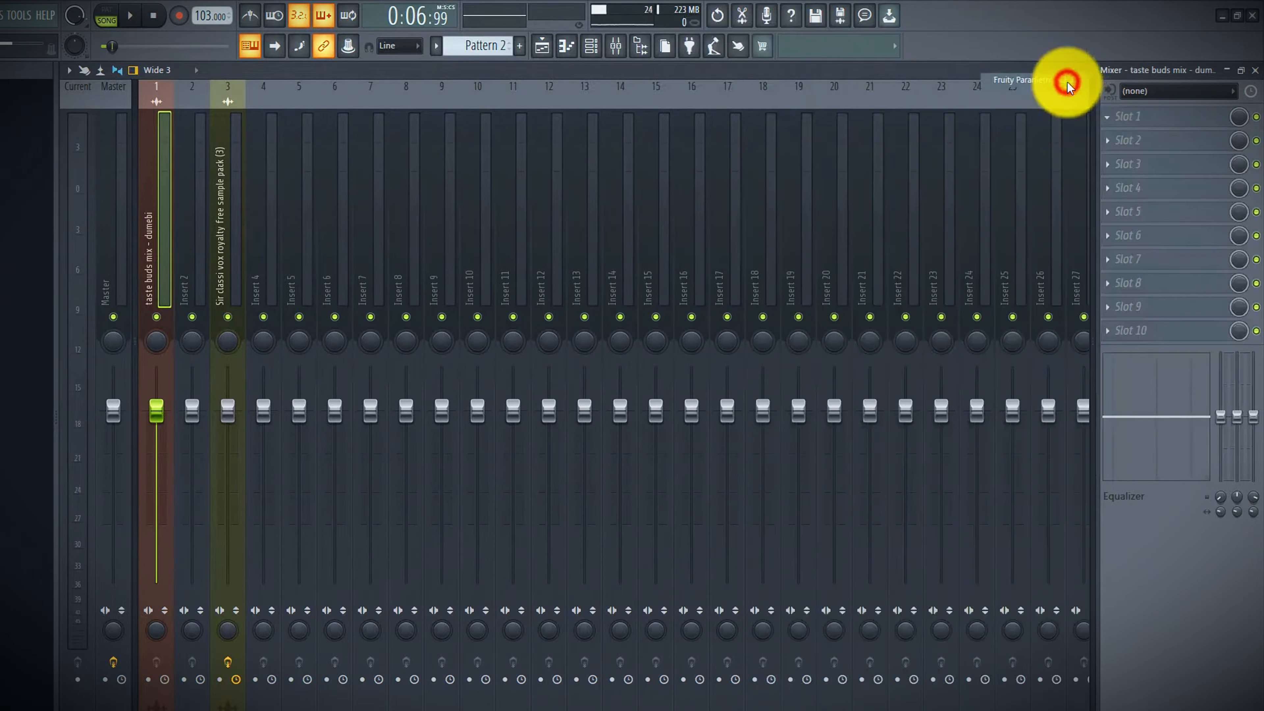
left_click_drag(381, 216, 674, 190)
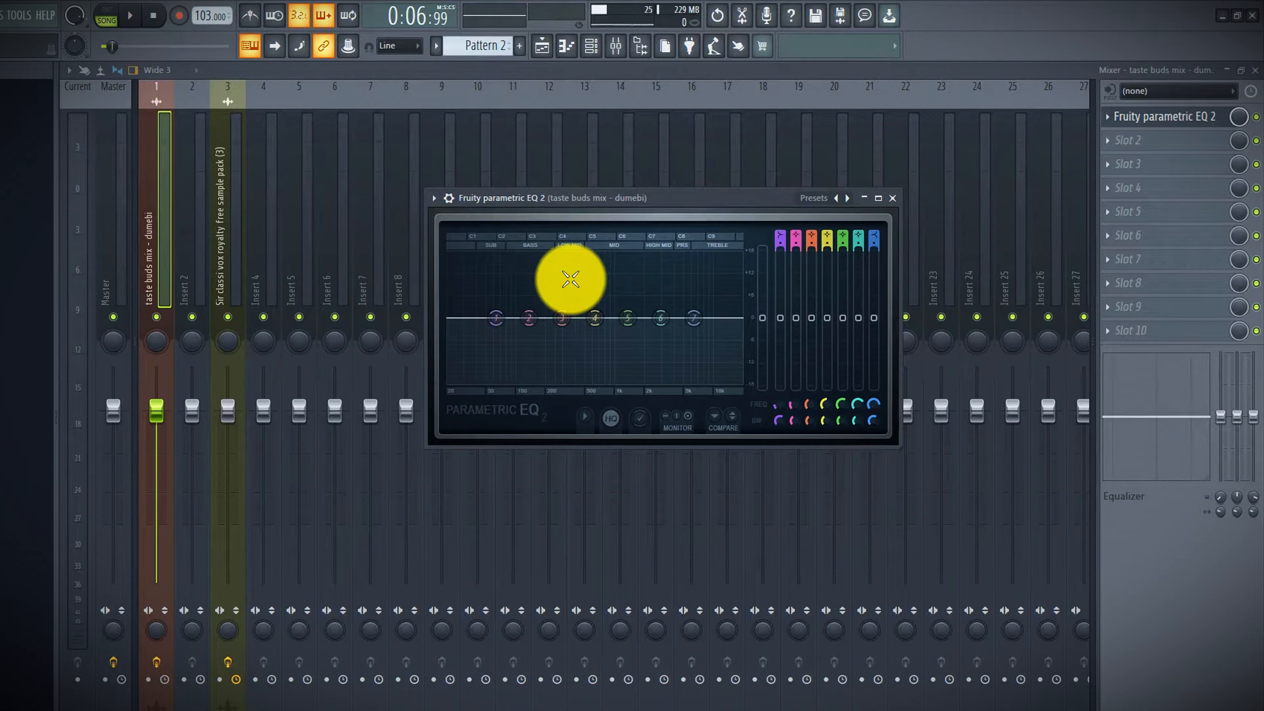
Loop the section from about bar 9 to bar 21 and play it back with the EQ open
left_click(588, 194)
key("space")
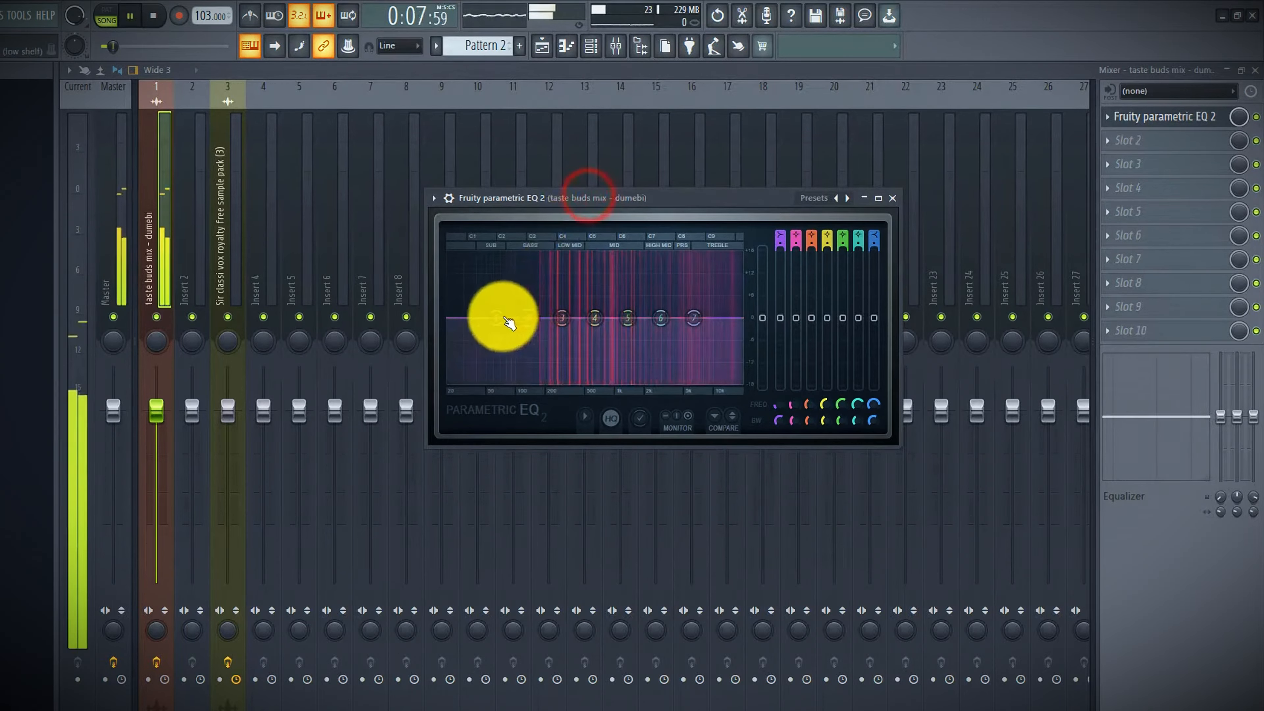
left_click(541, 46)
left_click(430, 100)
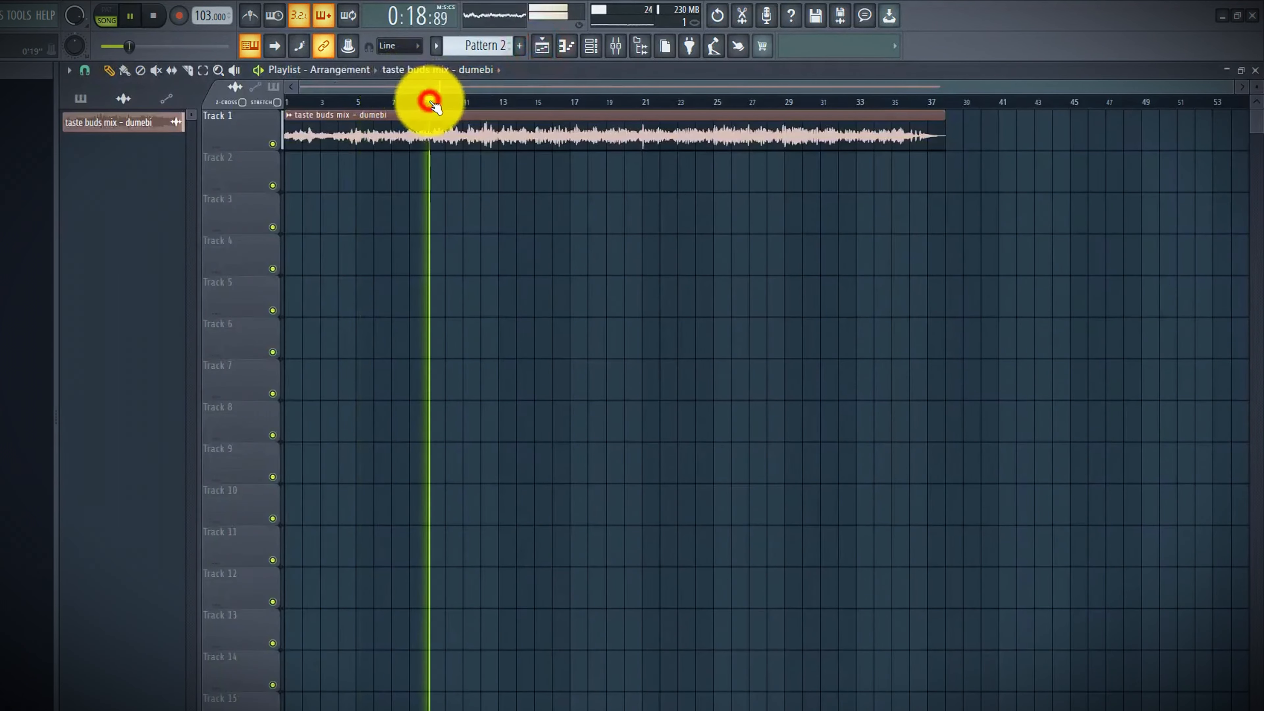
left_click_drag(435, 105, 643, 135)
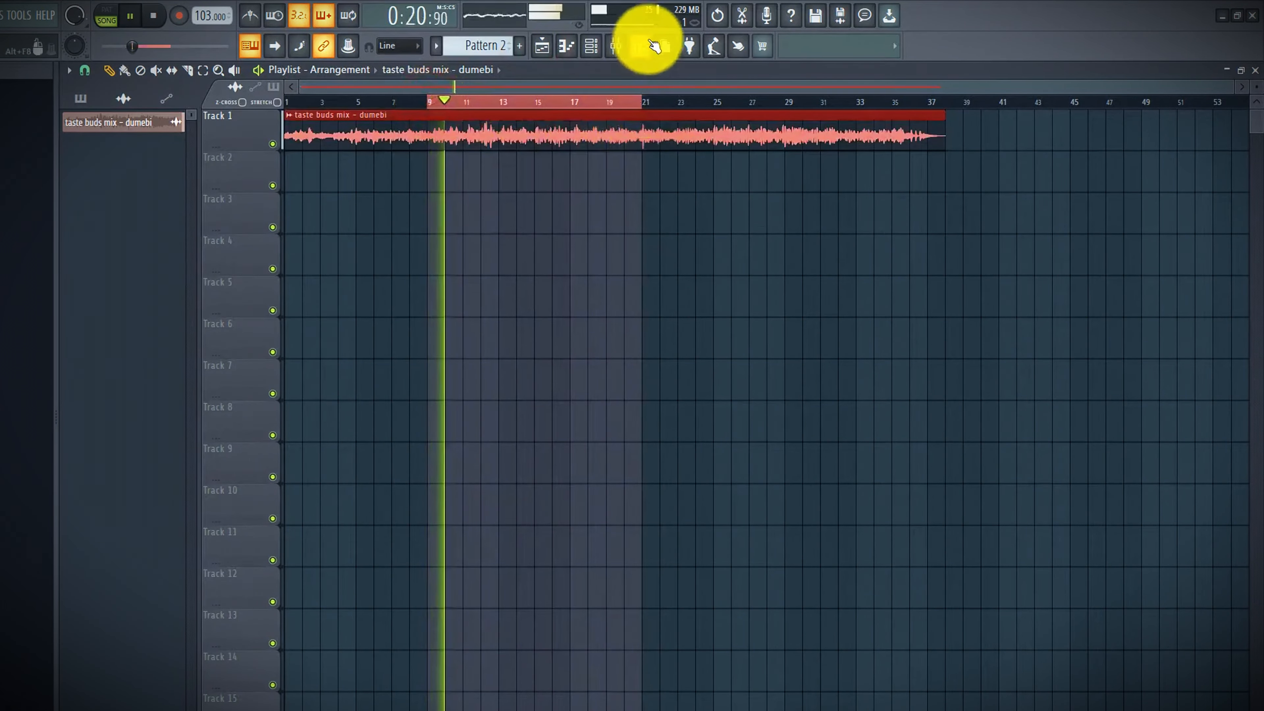
left_click(616, 46)
Shape the EQ curve by cutting the lowest band and nudging the mid and high bands
mouse_move(694, 317)
left_mouse_down()
mouse_move(632, 328)
mouse_move(704, 310)
left_mouse_up()
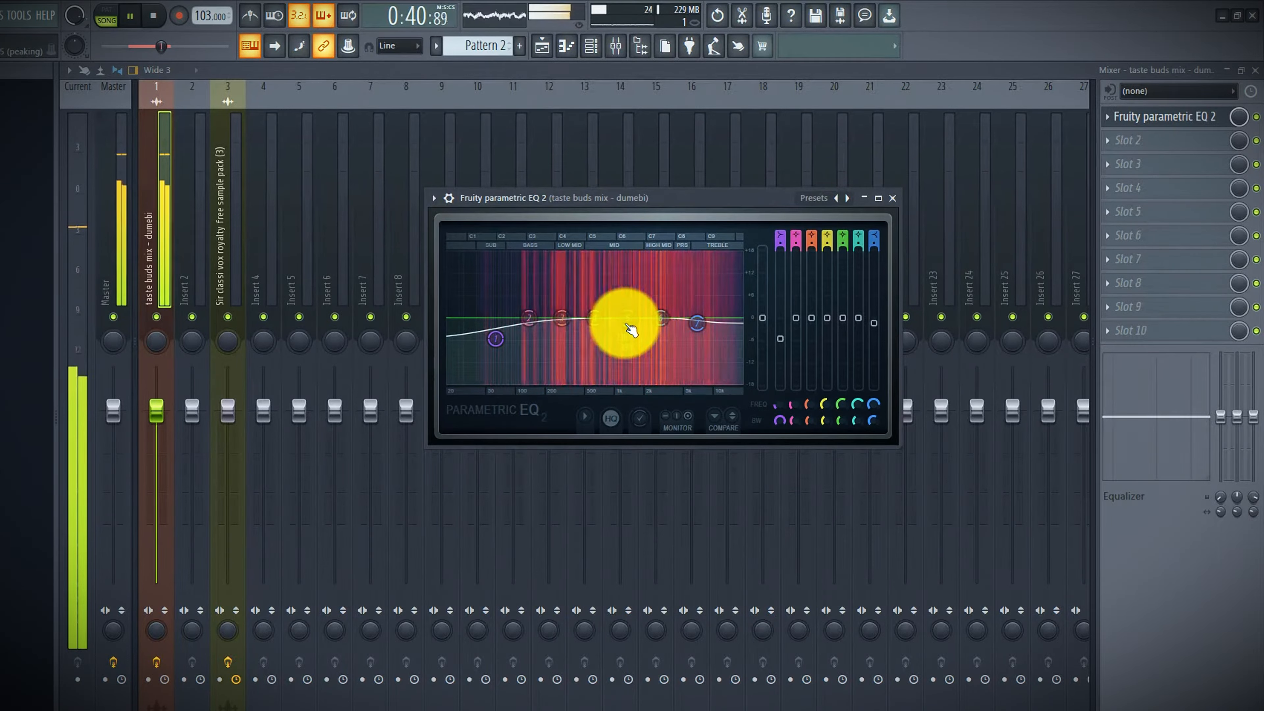
left_click_drag(628, 319, 615, 345)
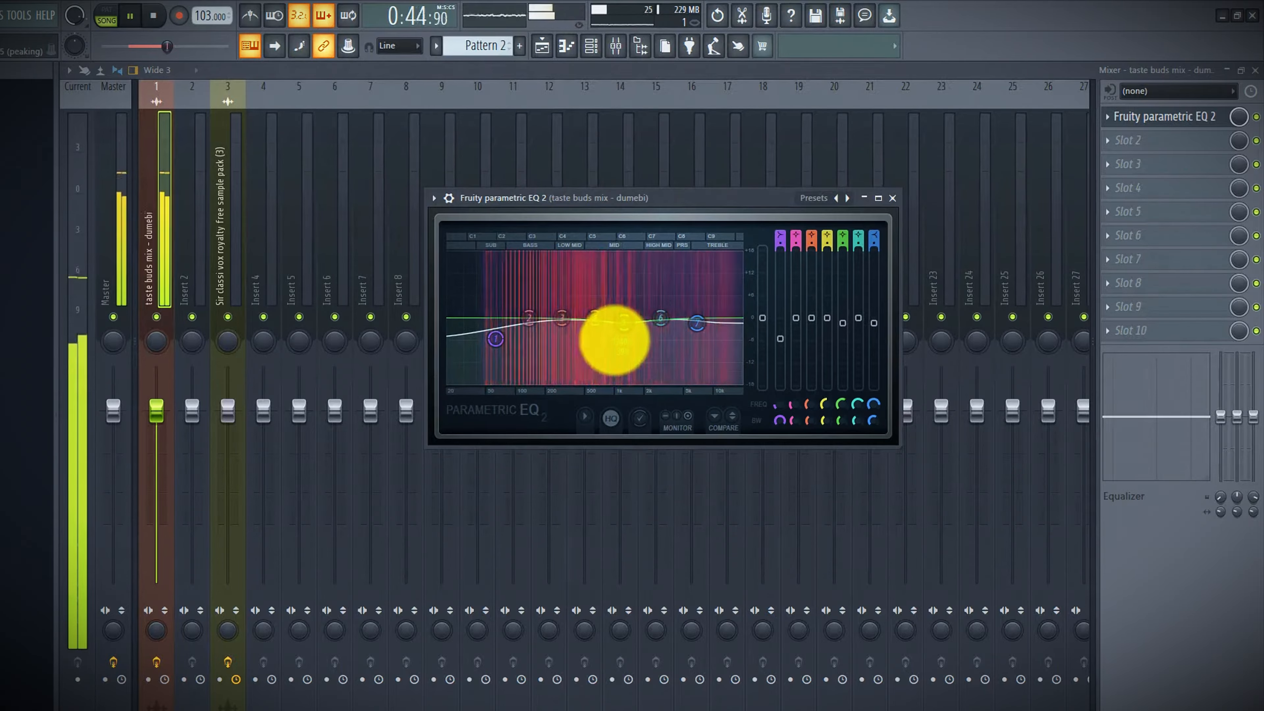
key("space")
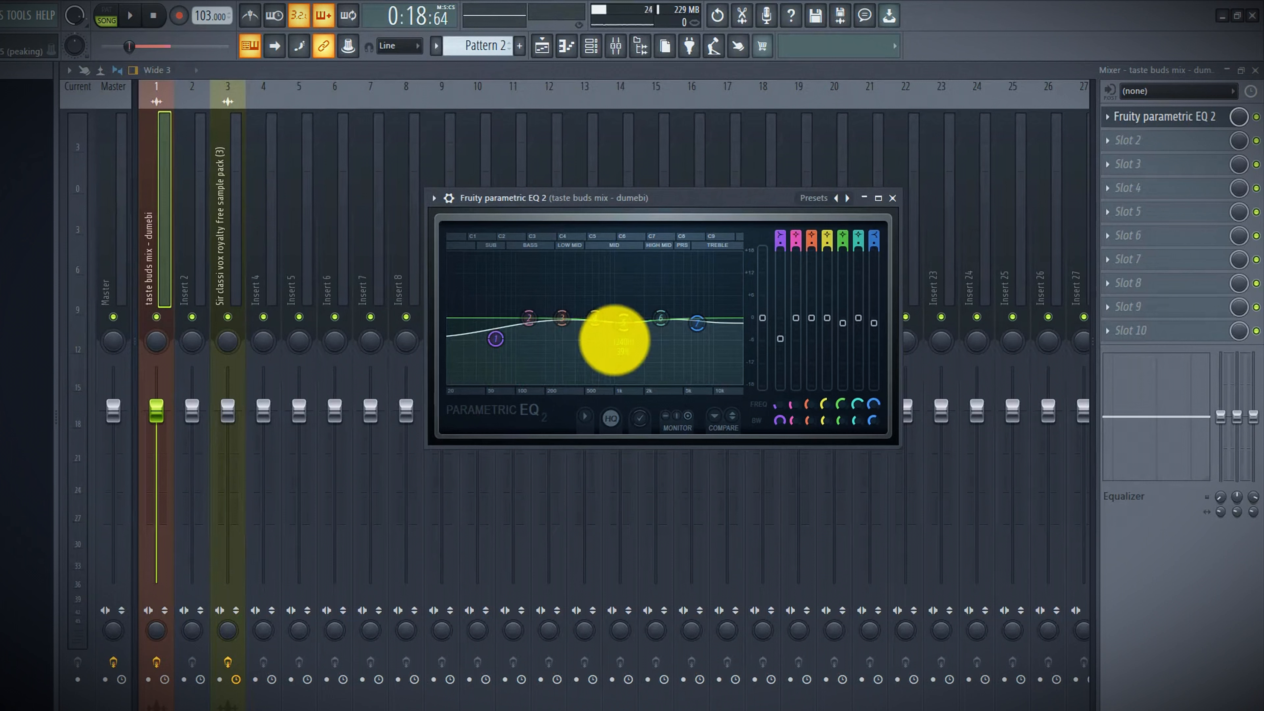
left_click_drag(615, 340, 625, 324)
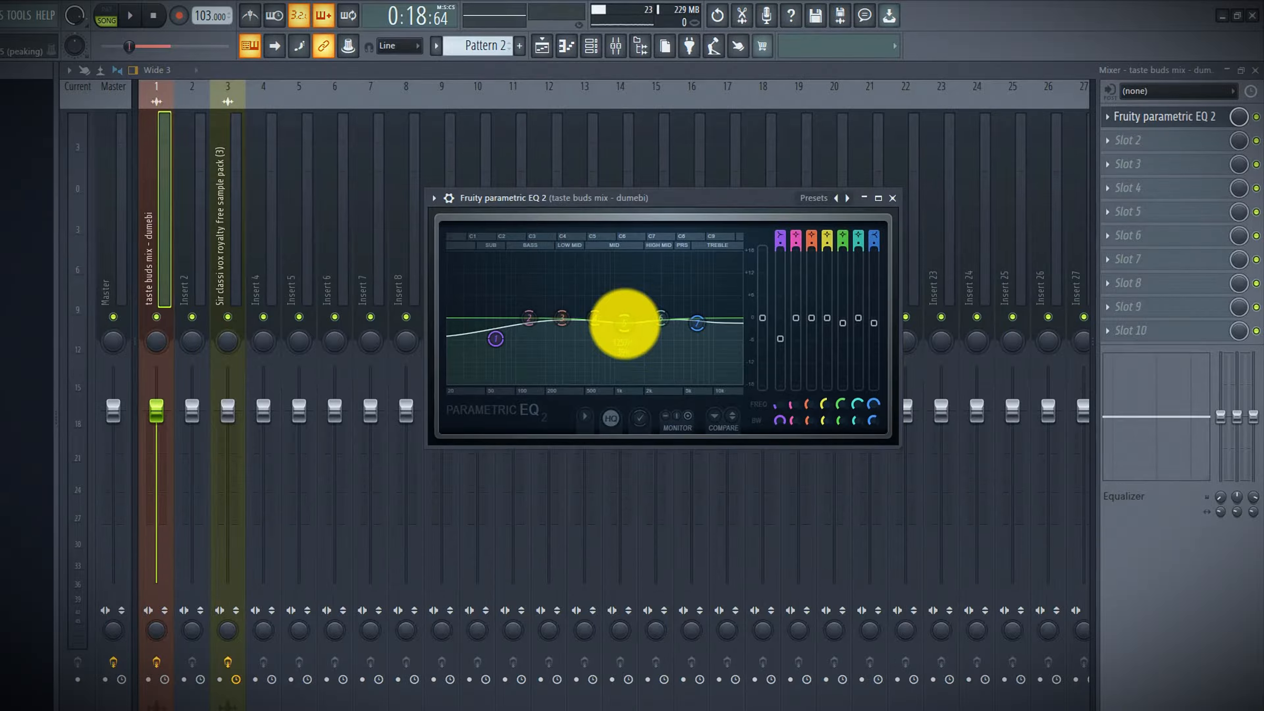
left_click(500, 340)
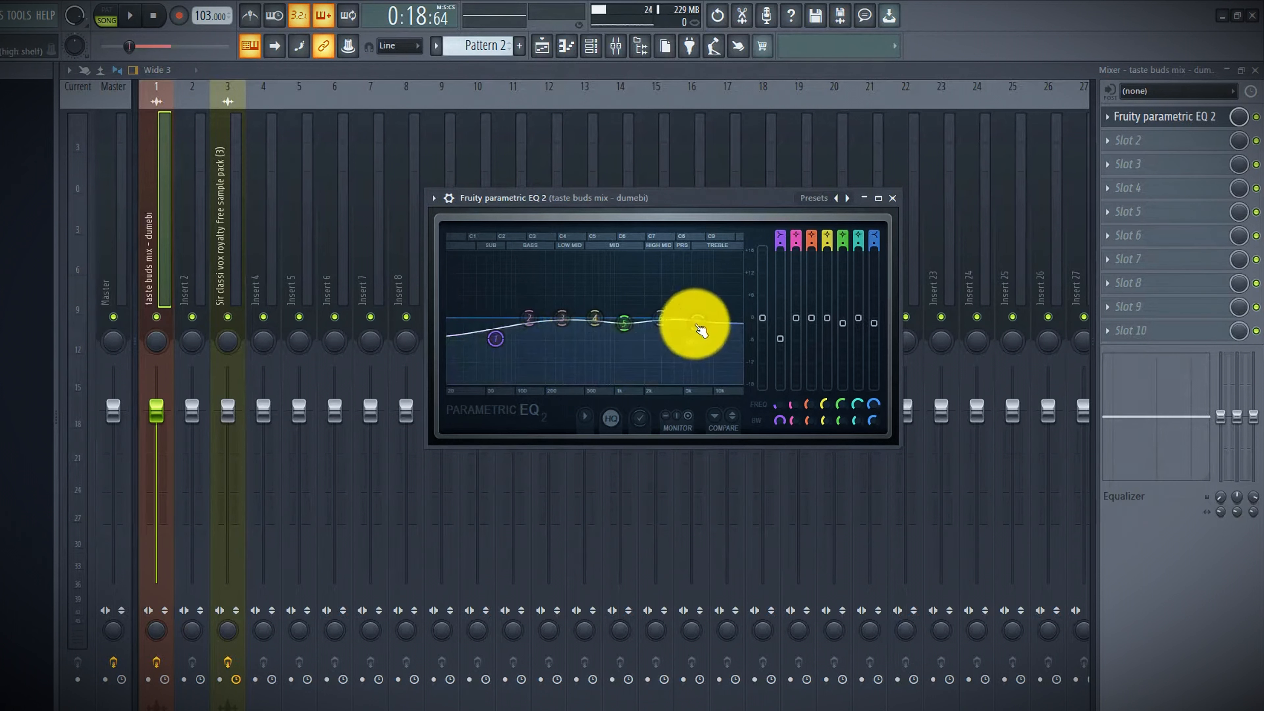
Add Fruity Compressor to the second effect slot of insert 1
left_click(1129, 140)
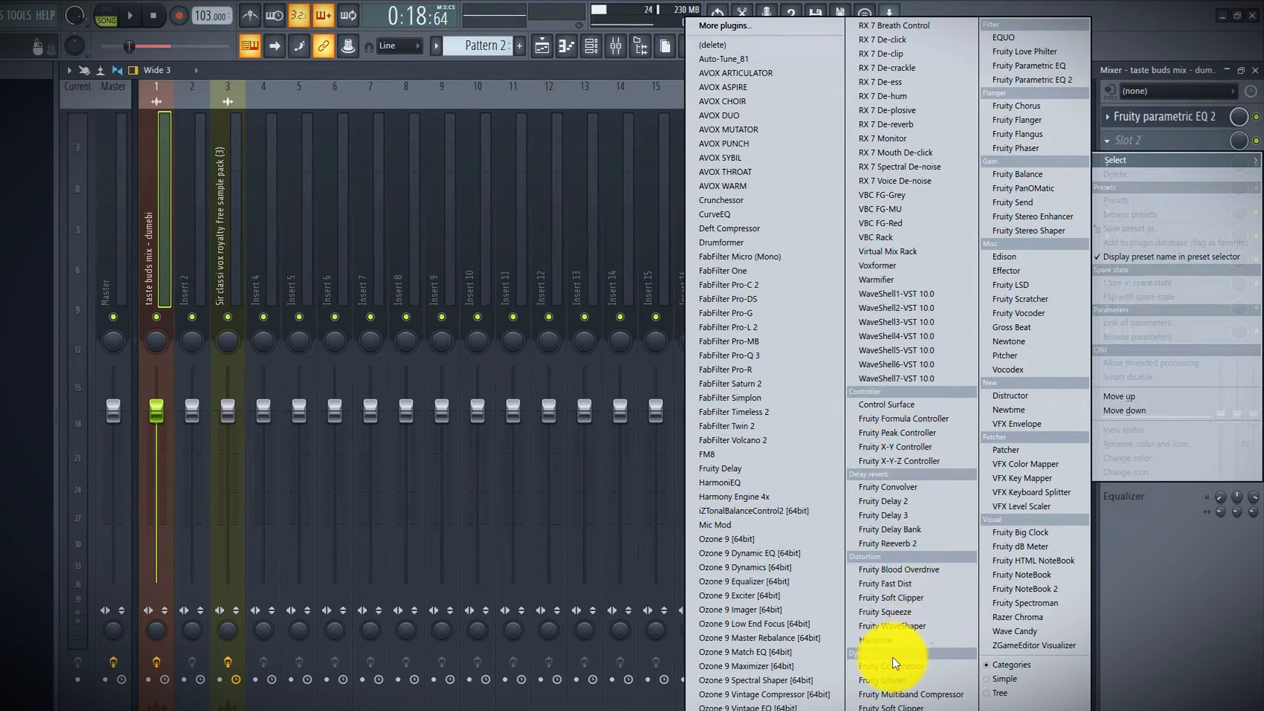
left_click(888, 666)
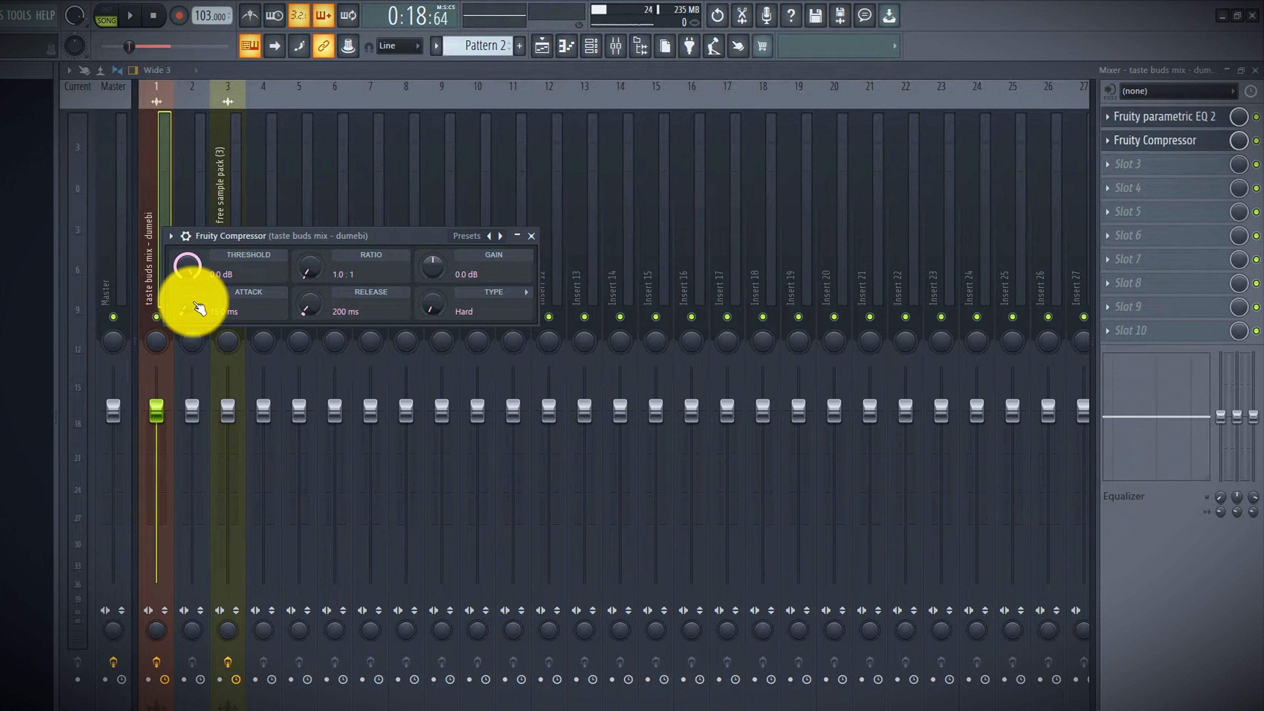
Set the compressor to threshold -11.2 dB, attack 31.9 ms, ratio 4.4:1 and release 613 ms
left_click_drag(187, 264, 183, 302)
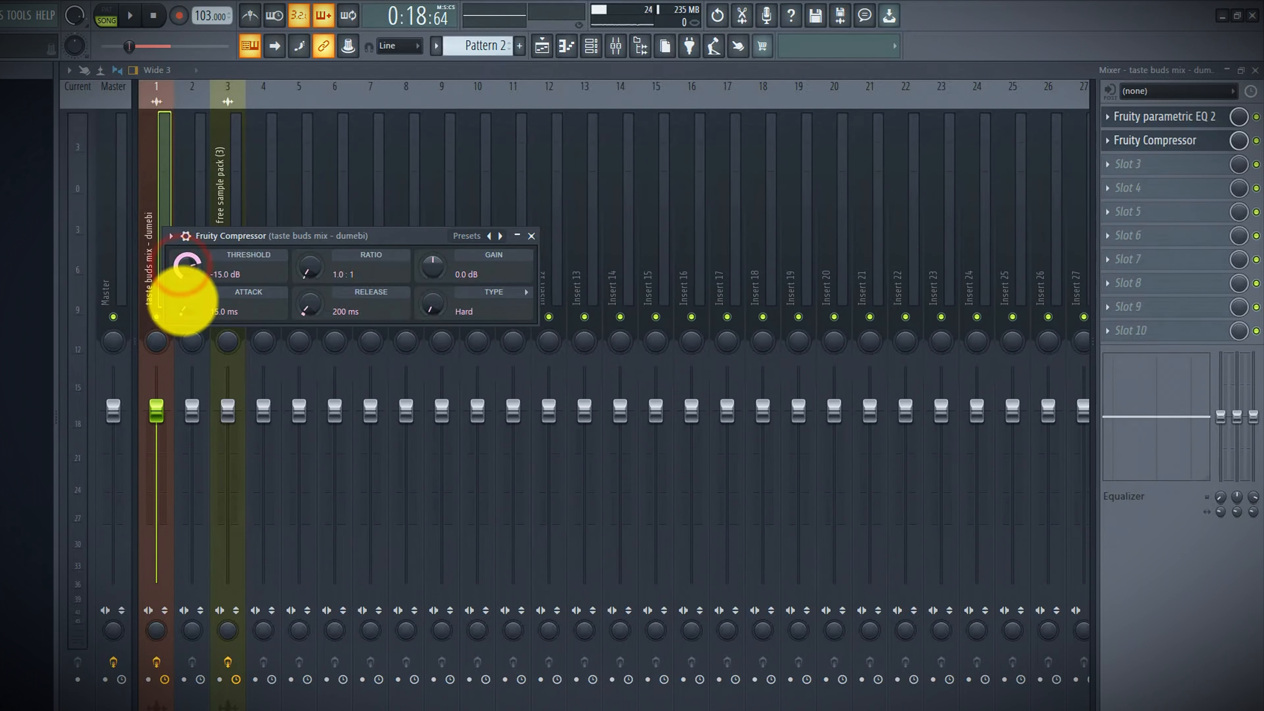
left_click(187, 311)
left_click_drag(184, 309, 184, 294)
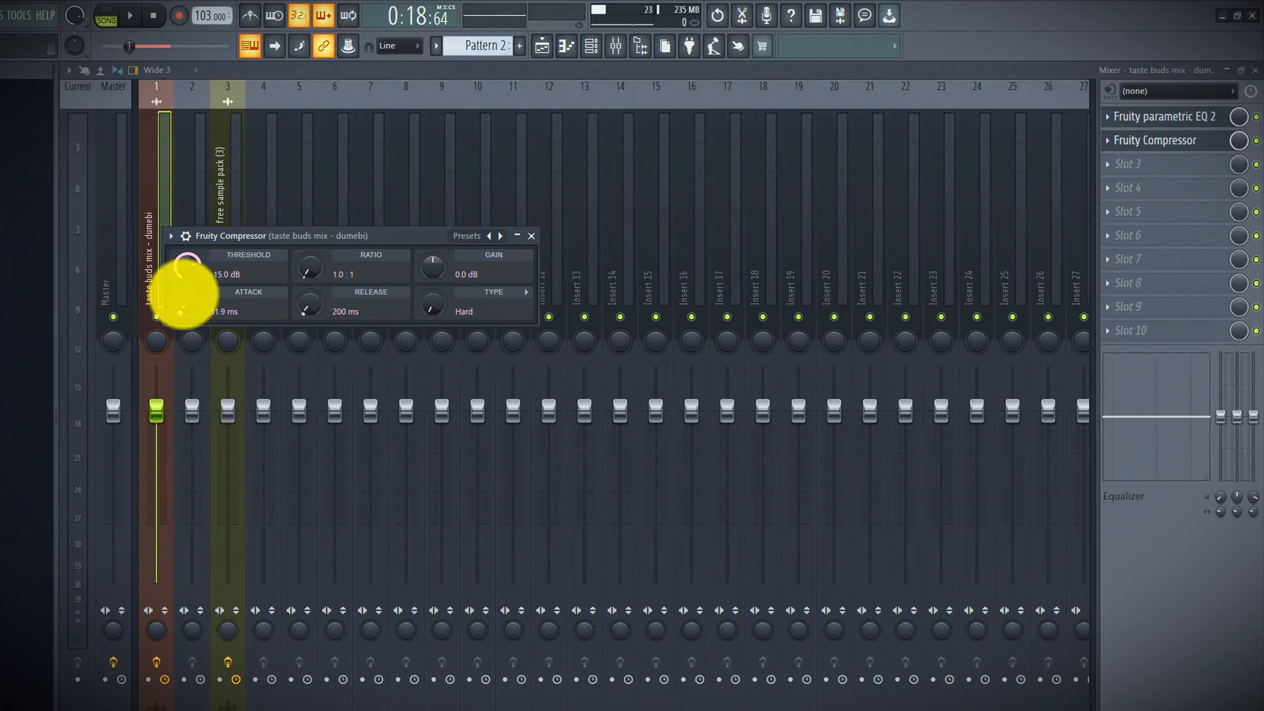
left_click_drag(303, 306, 333, 226)
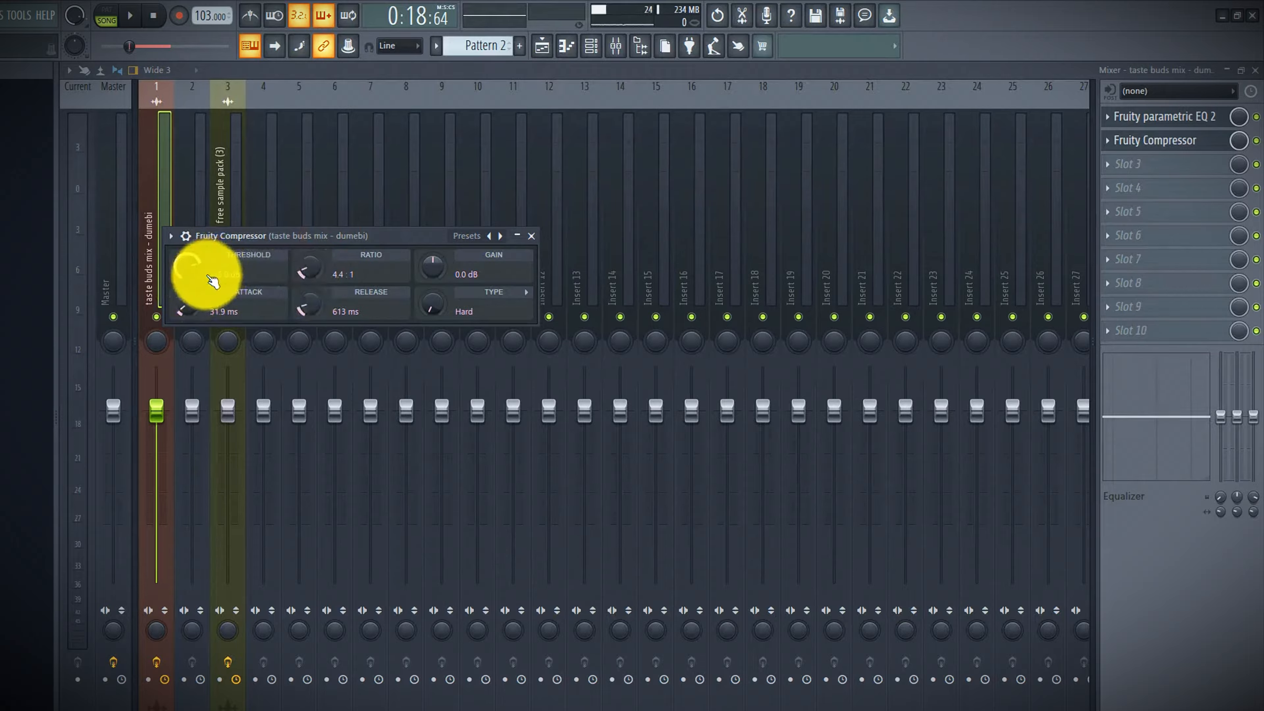
left_click_drag(177, 271, 184, 261)
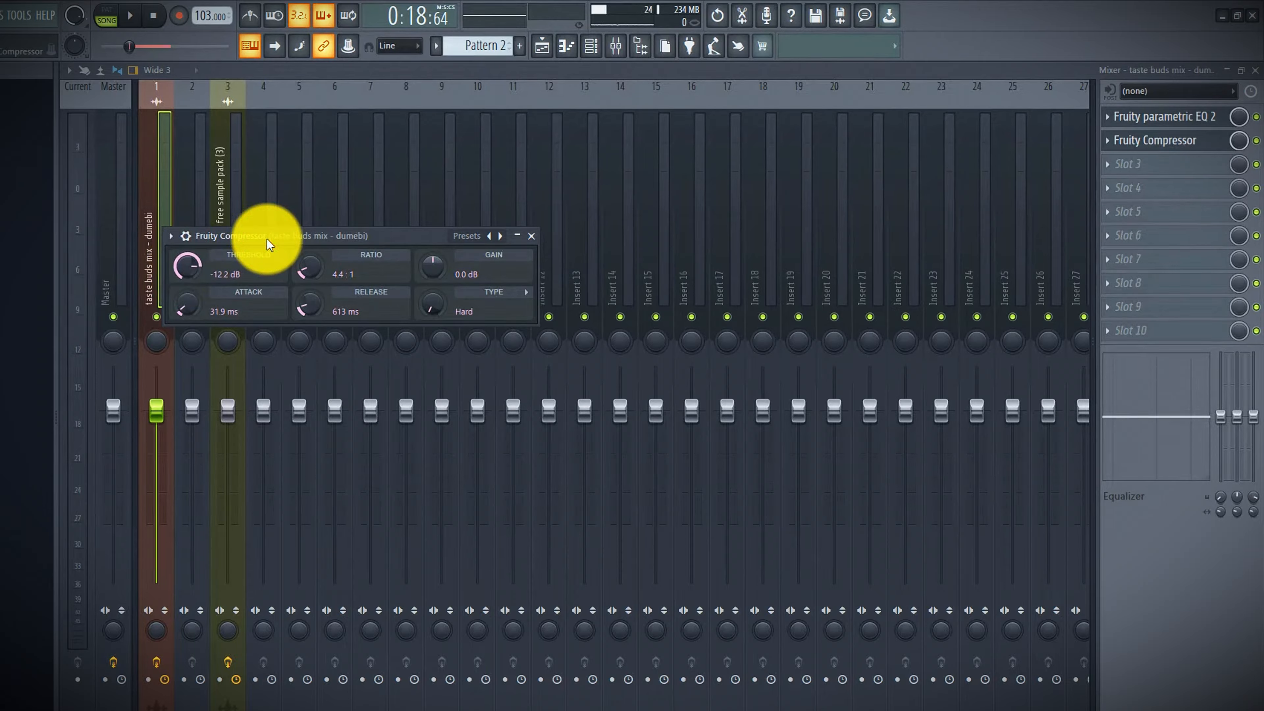
key("space")
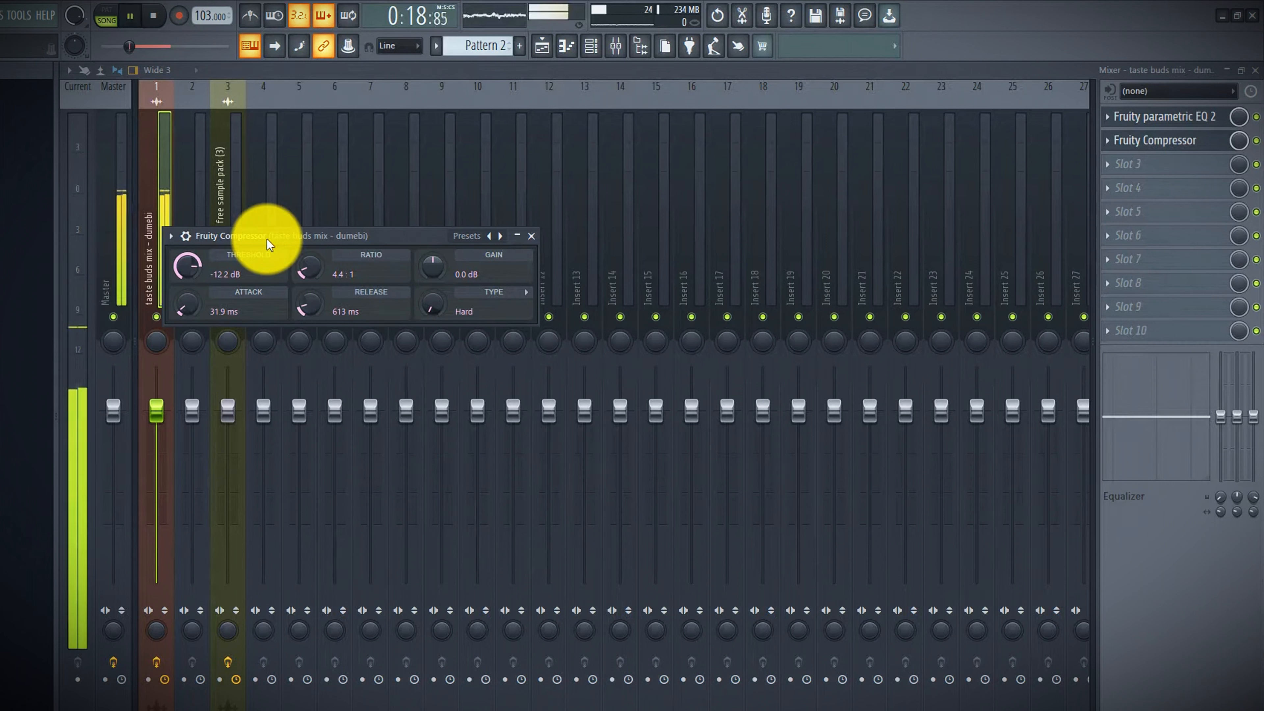
mouse_move(186, 262)
left_mouse_down()
mouse_move(181, 284)
mouse_move(181, 261)
mouse_move(191, 266)
left_mouse_up()
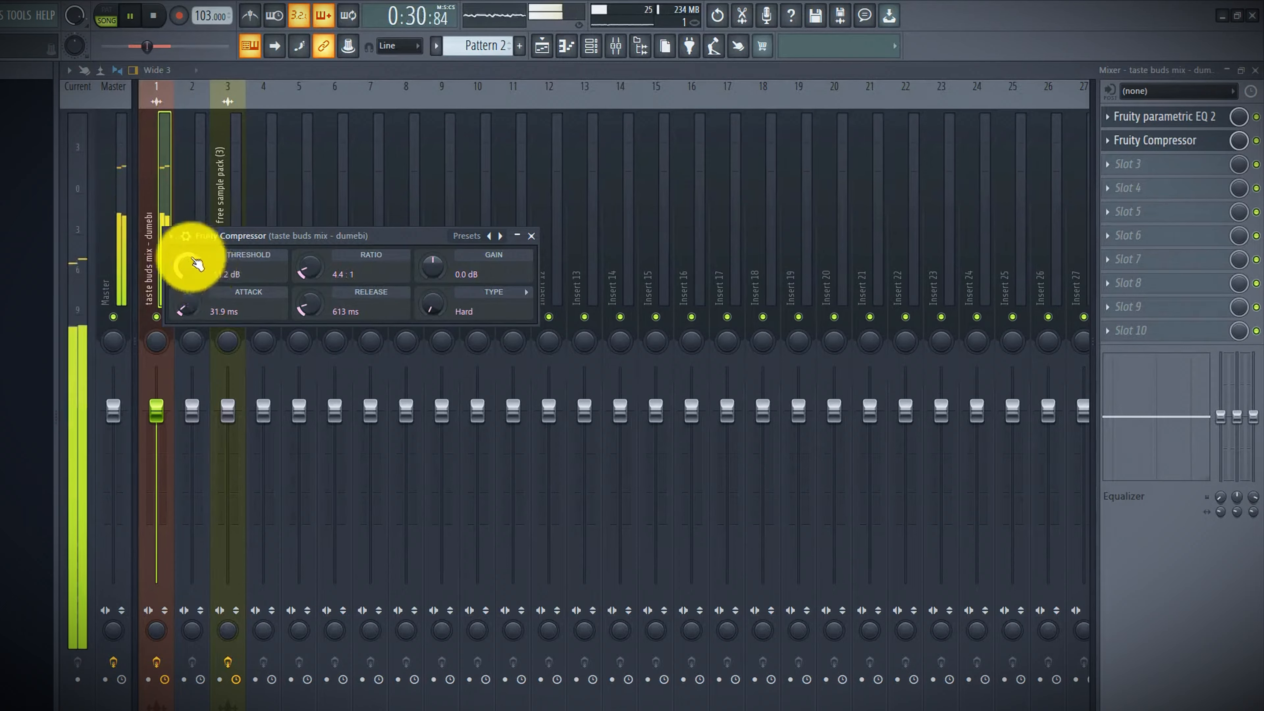
Toggle the compressor off and on during playback to compare the sound, then stop playback
left_click(172, 236)
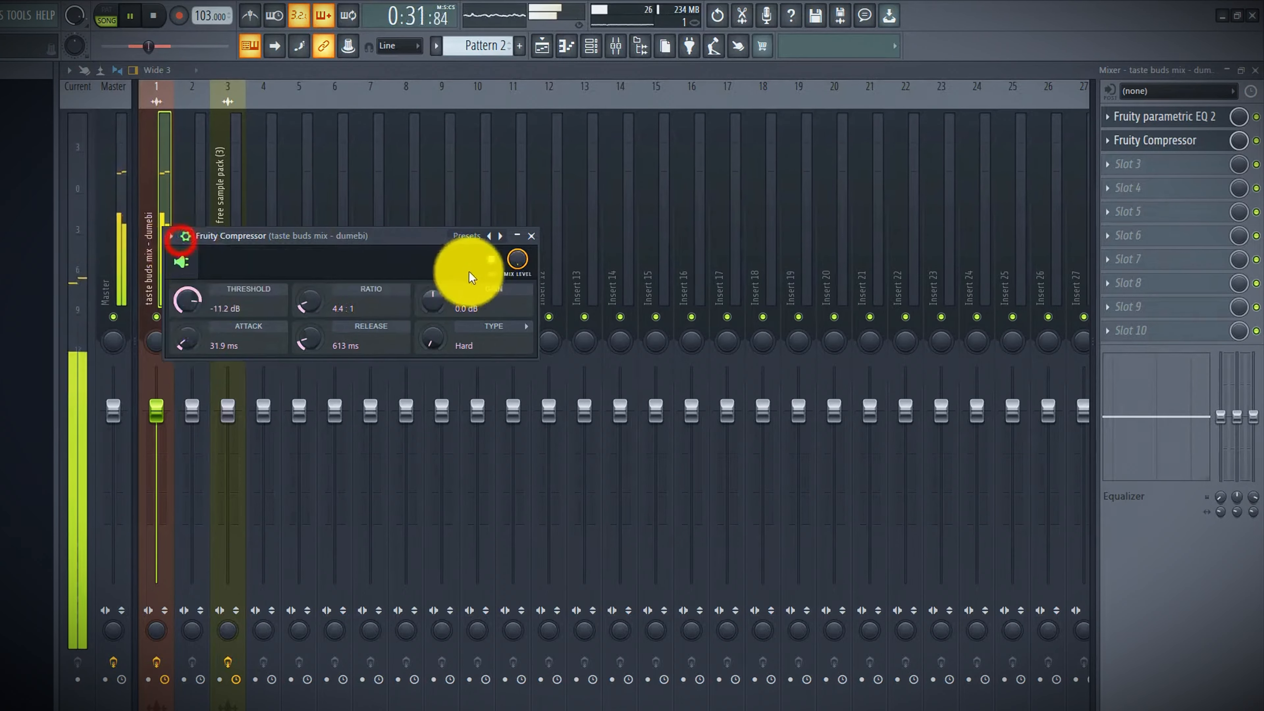
left_click(493, 258)
left_click(492, 259)
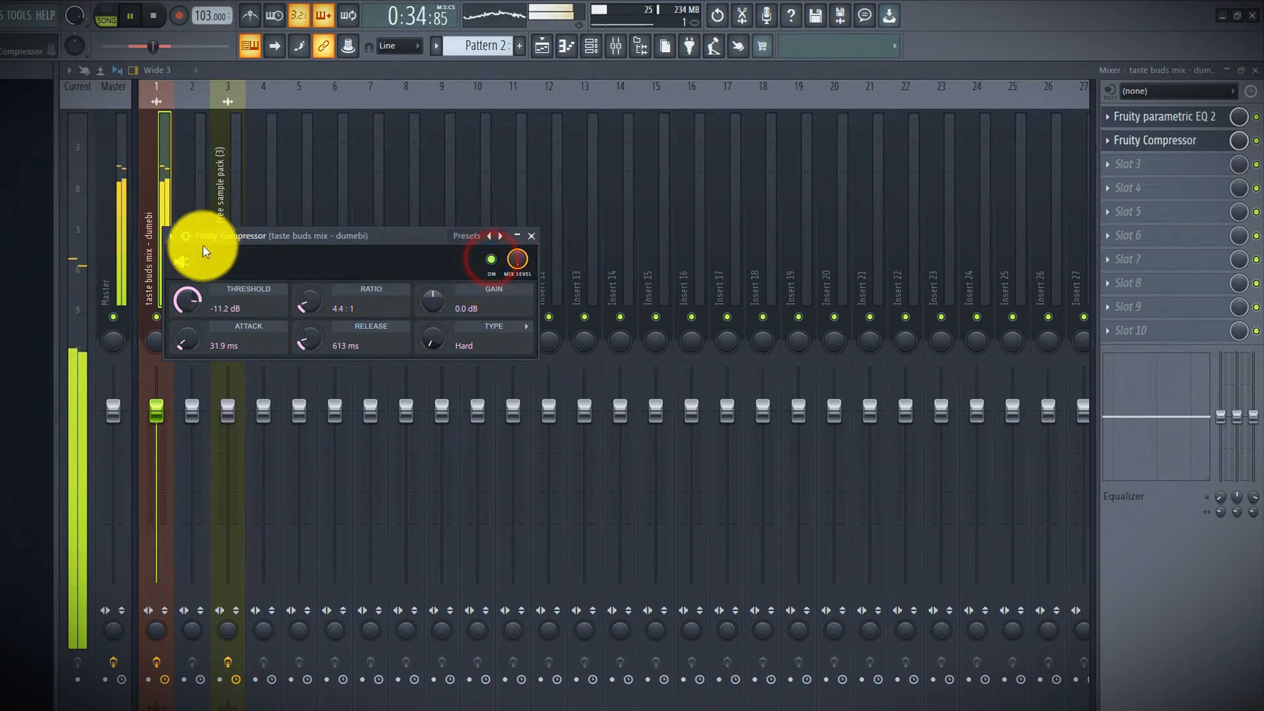
left_click(188, 241)
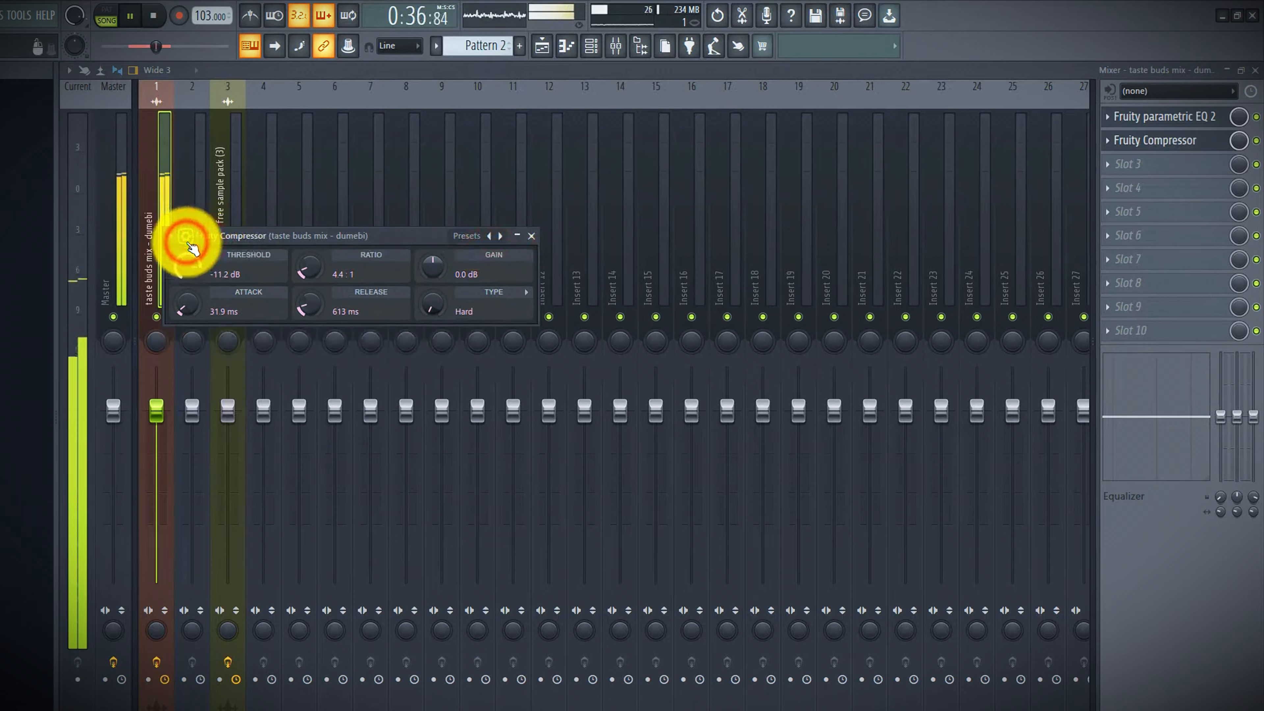
key("space")
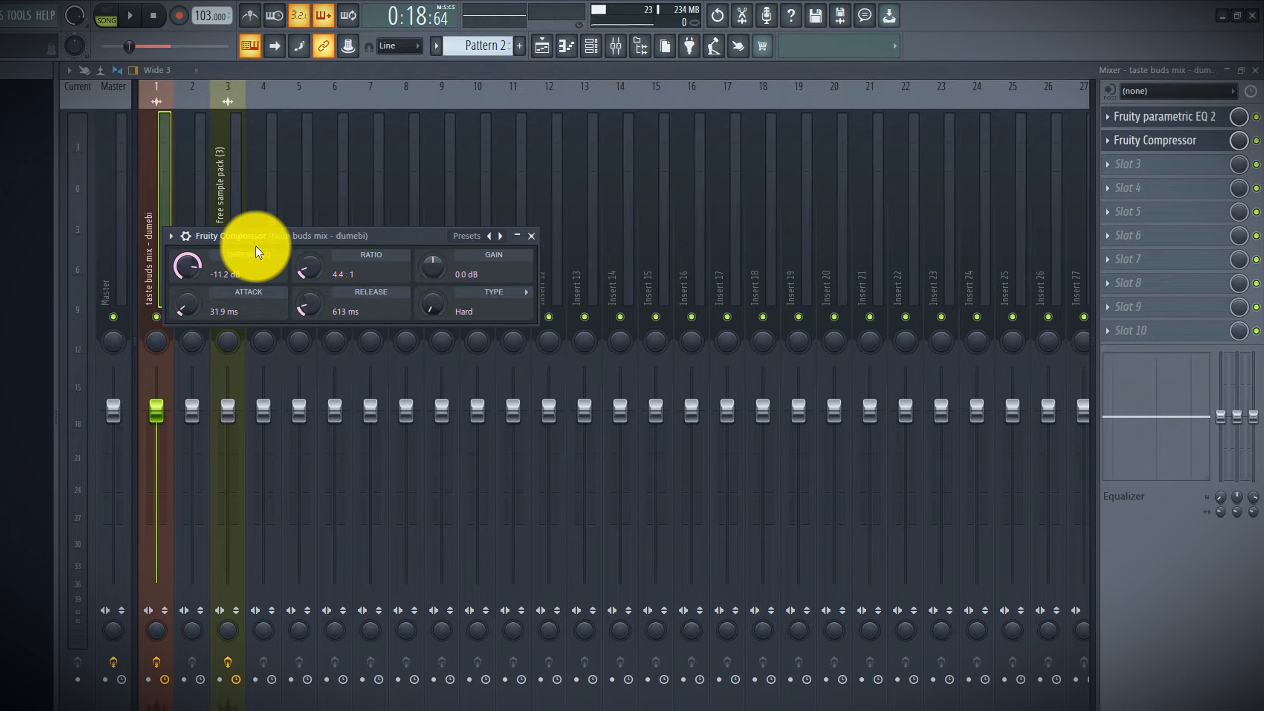
Close the compressor and add Fruity Limiter to the third effect slot of insert 1
left_click(529, 236)
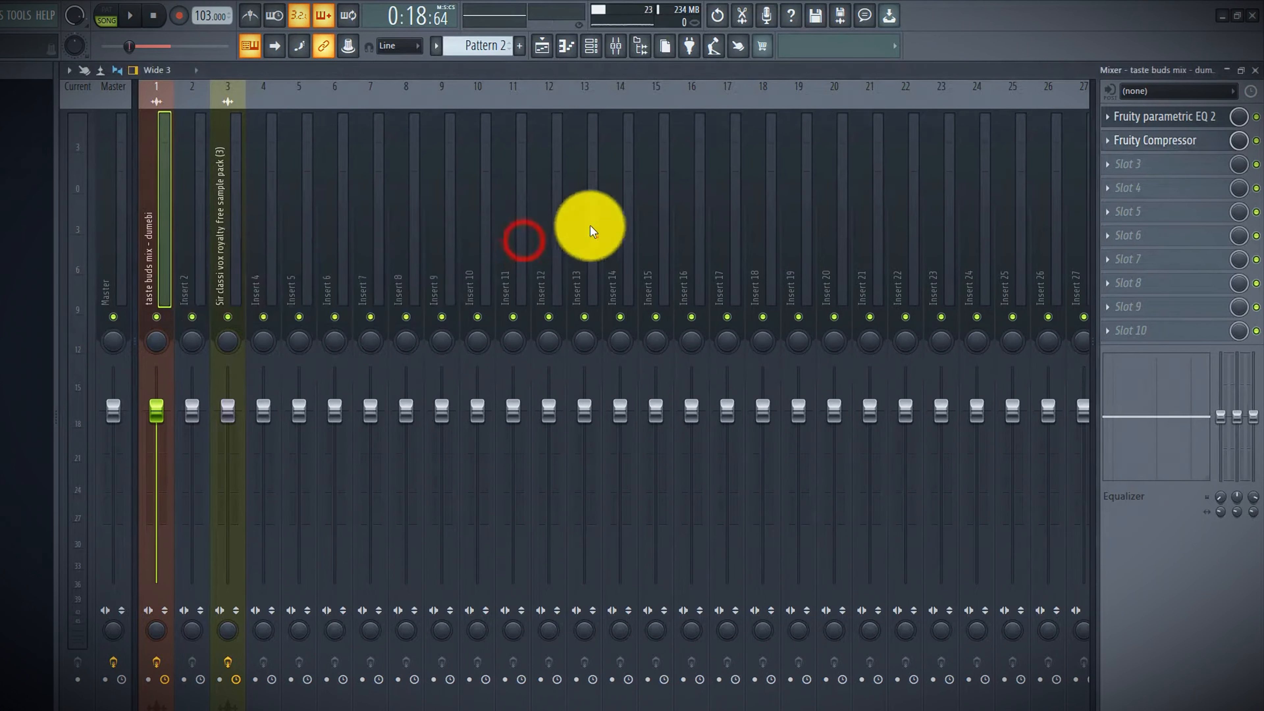
left_click(1144, 165)
left_click(1137, 160)
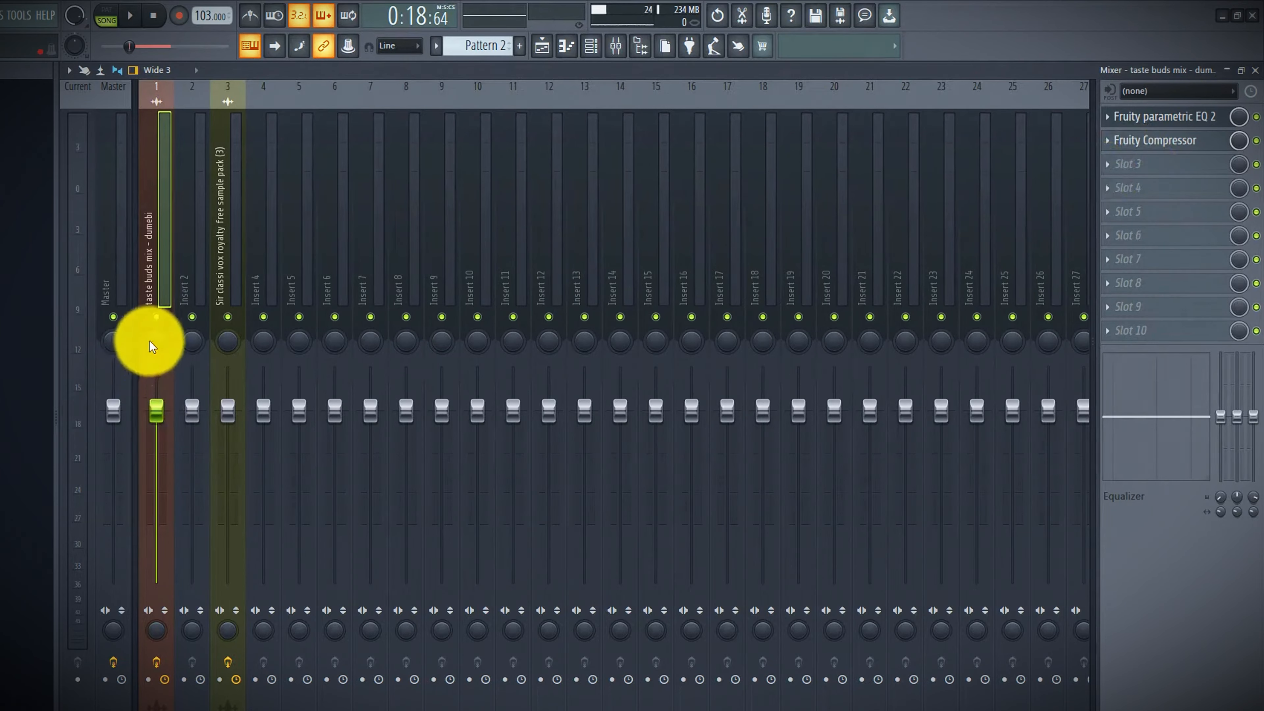
left_click(155, 174)
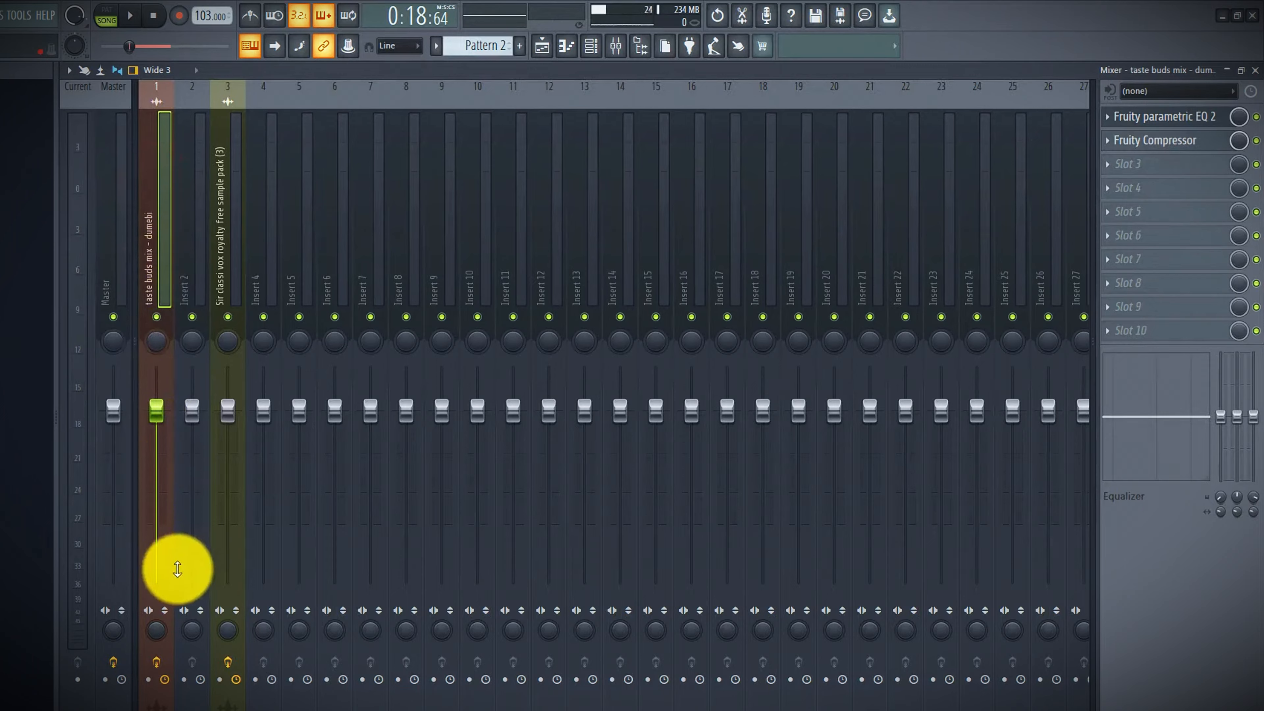
left_click_drag(155, 634, 141, 669)
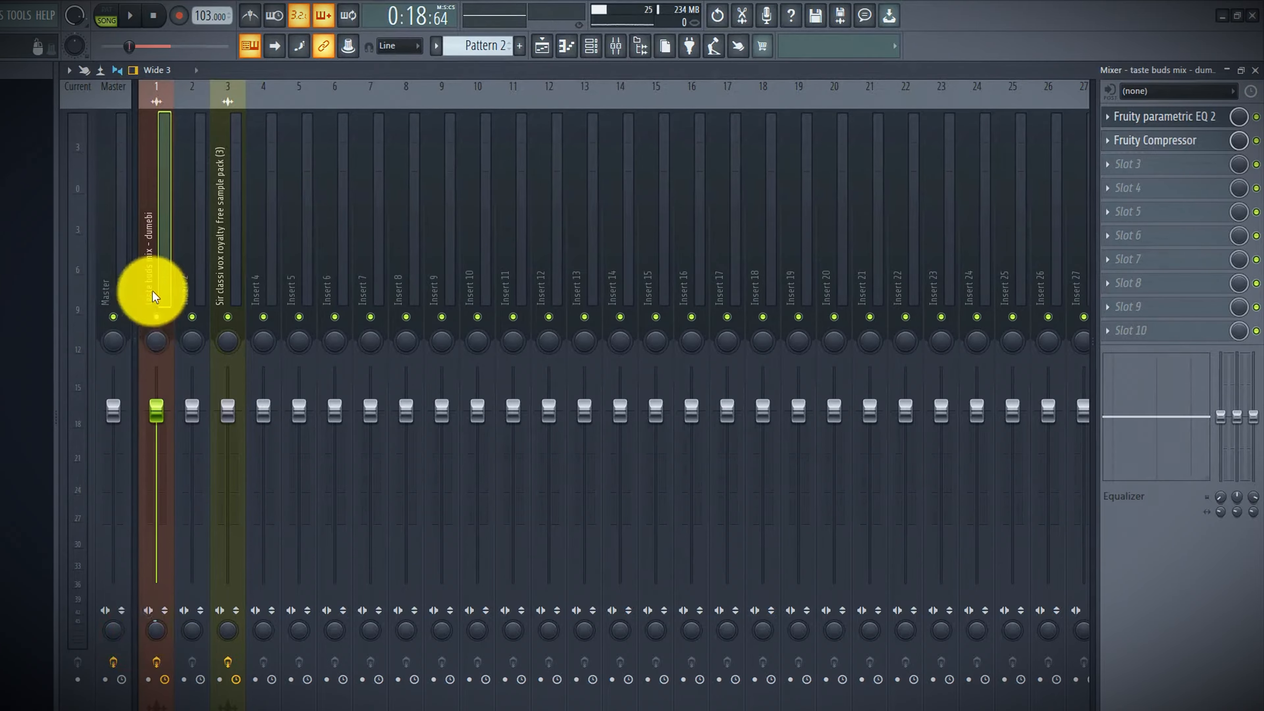
left_click(1179, 169)
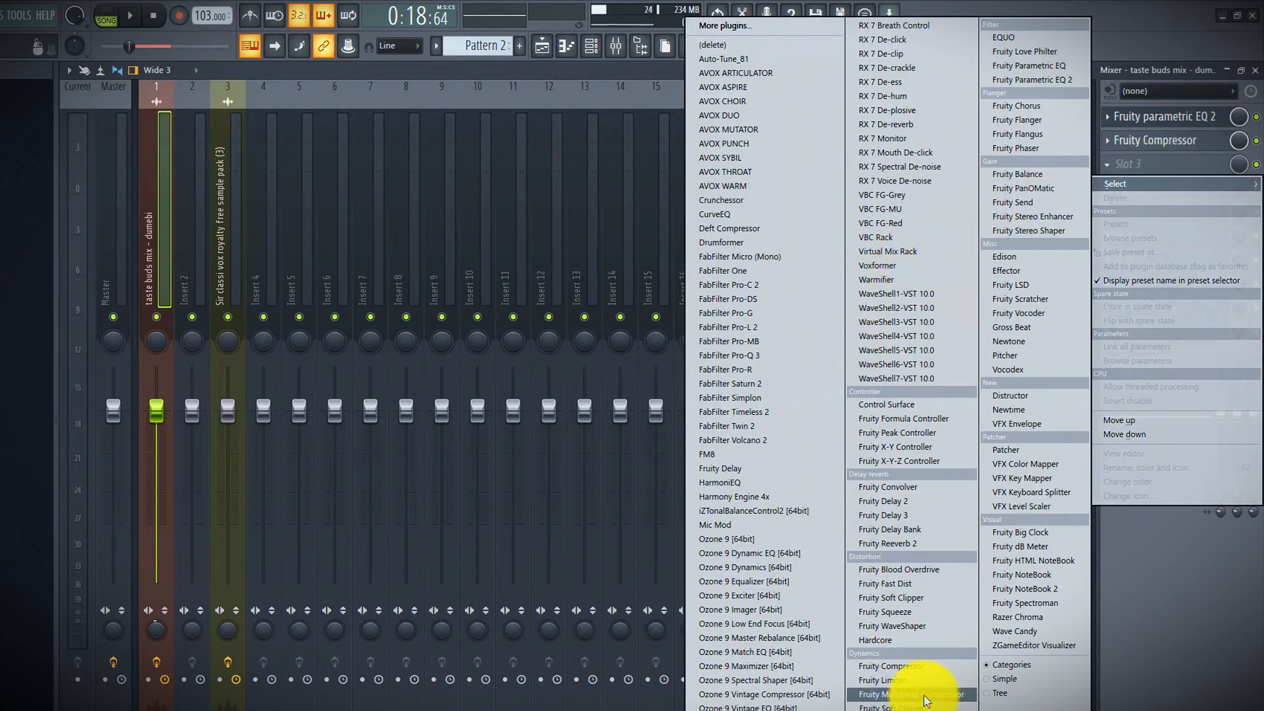
left_click(922, 681)
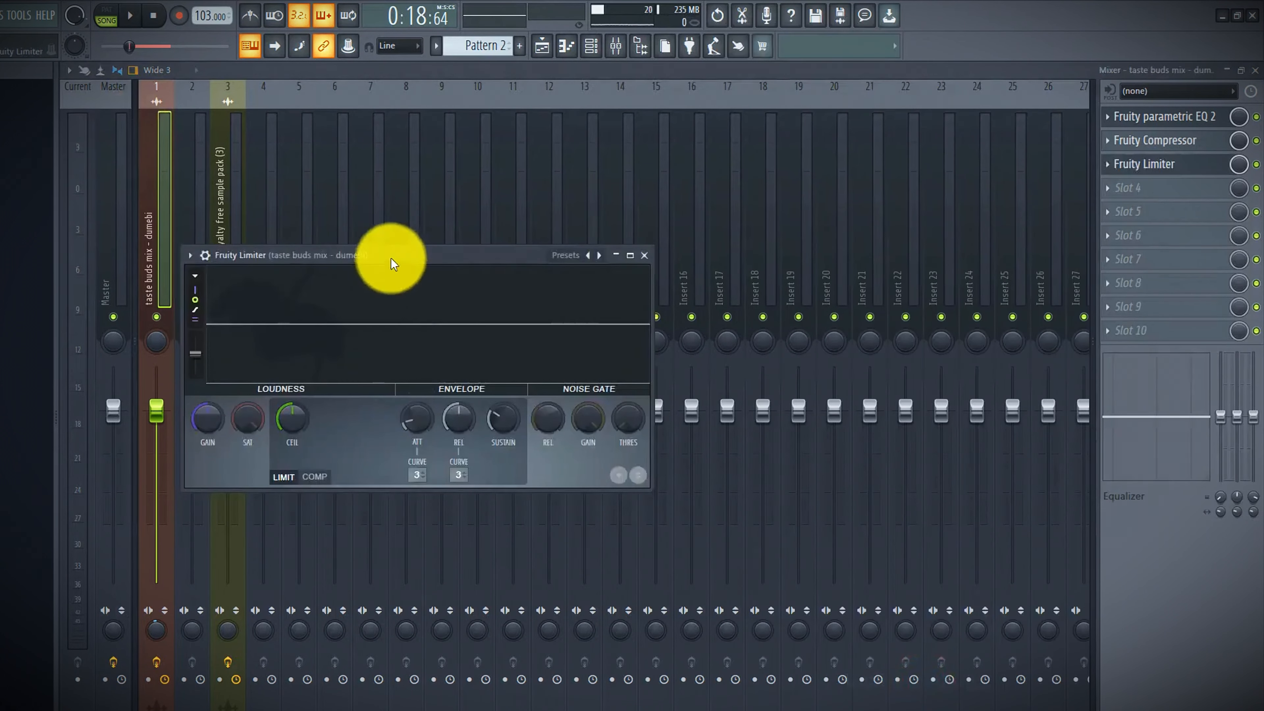
Raise the limiter's ceiling and increase its gain
left_click_drag(396, 257, 608, 263)
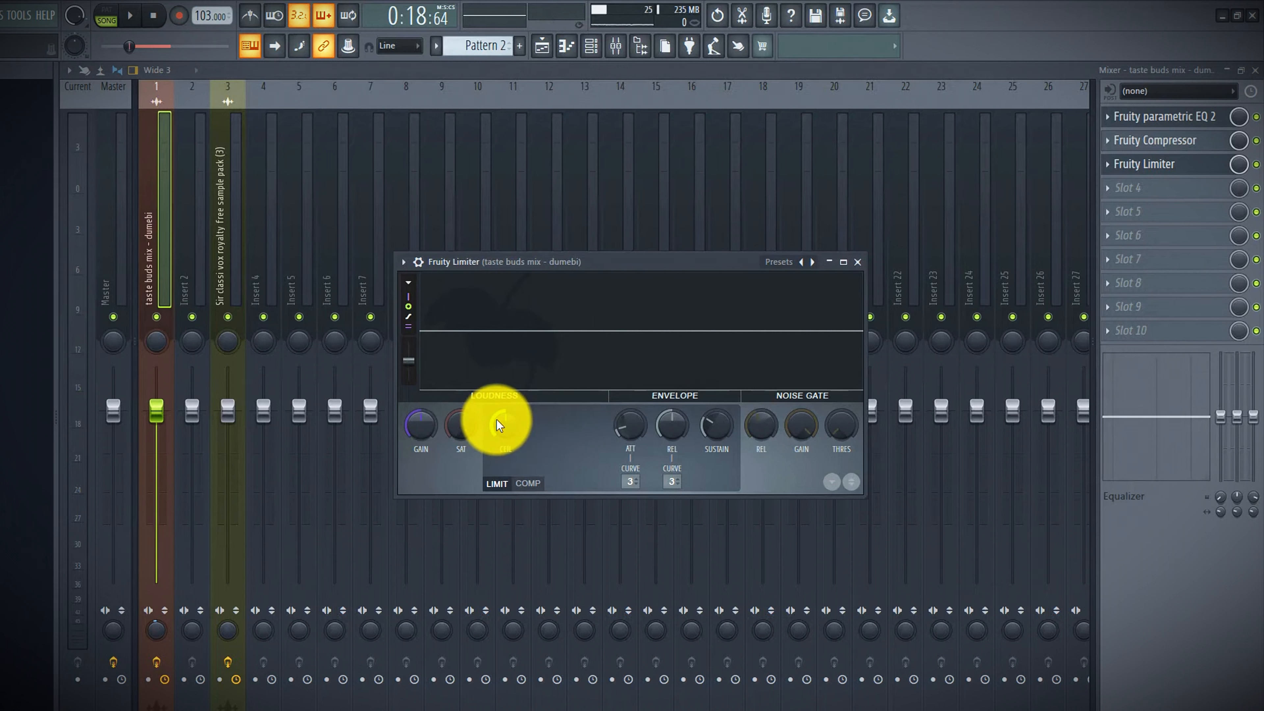
left_click_drag(501, 430, 508, 490)
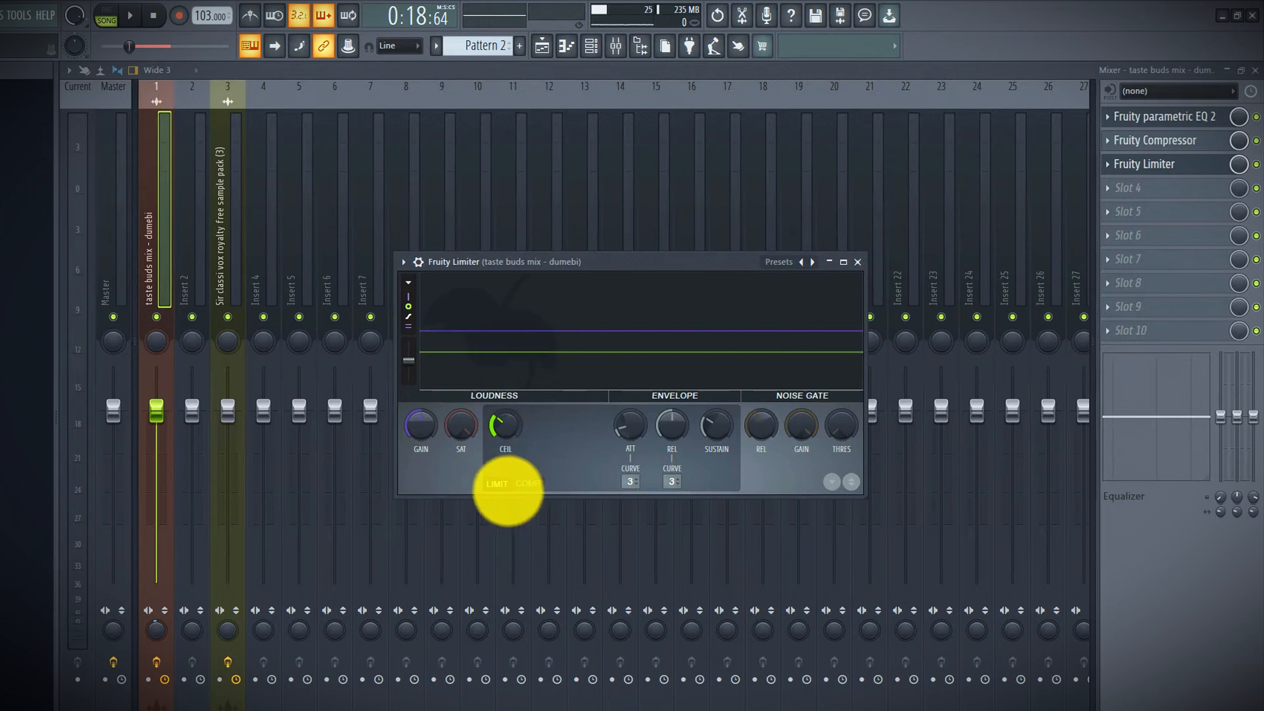
left_click_drag(508, 491, 584, 350)
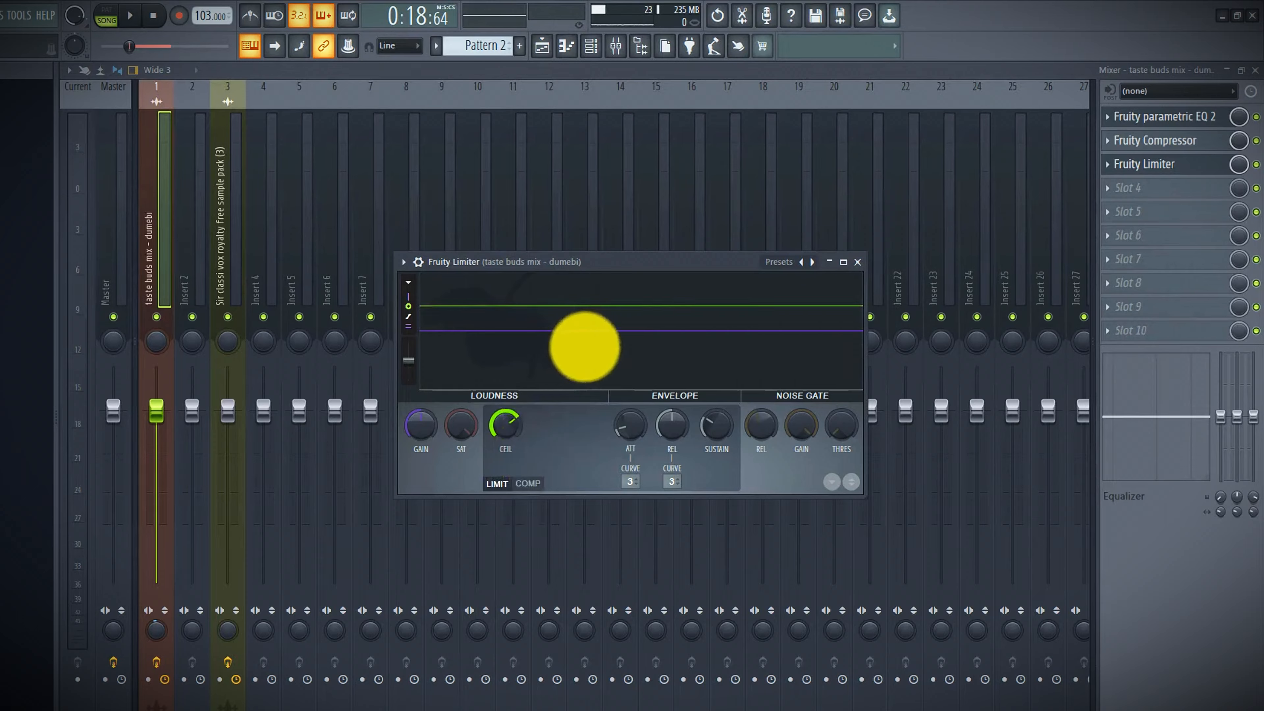
left_click_drag(411, 436, 441, 377)
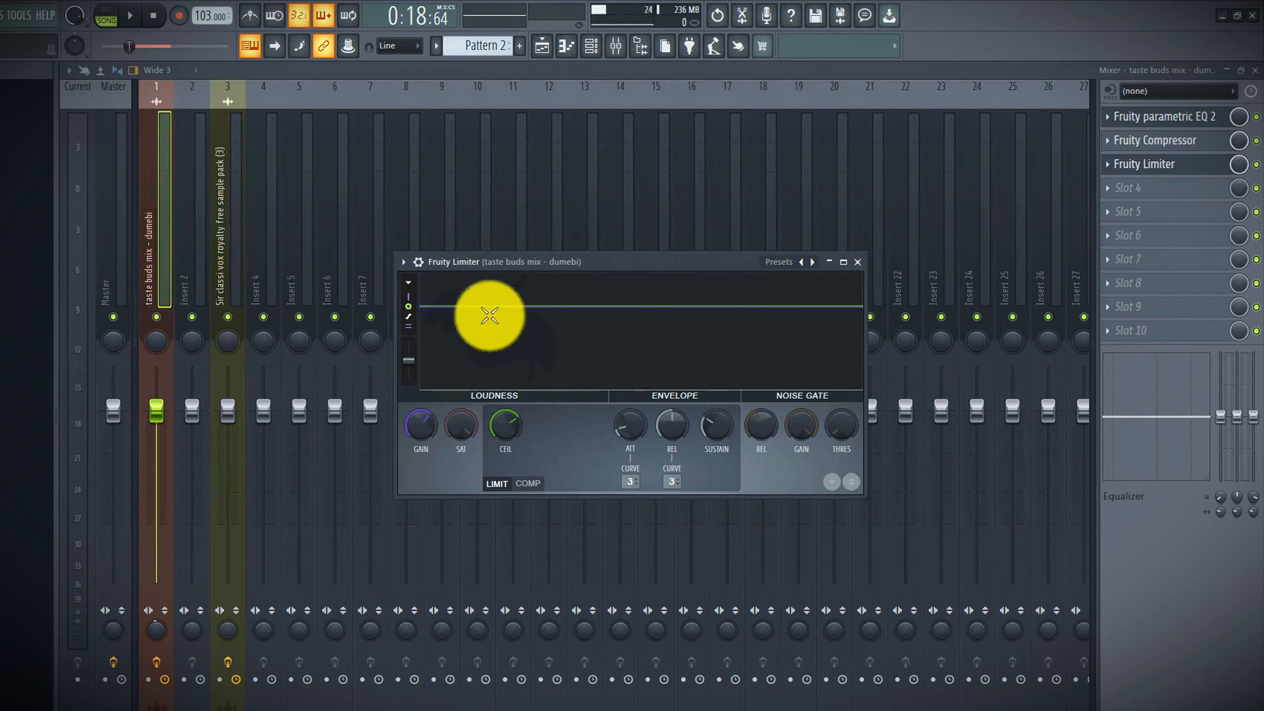
left_click(528, 264)
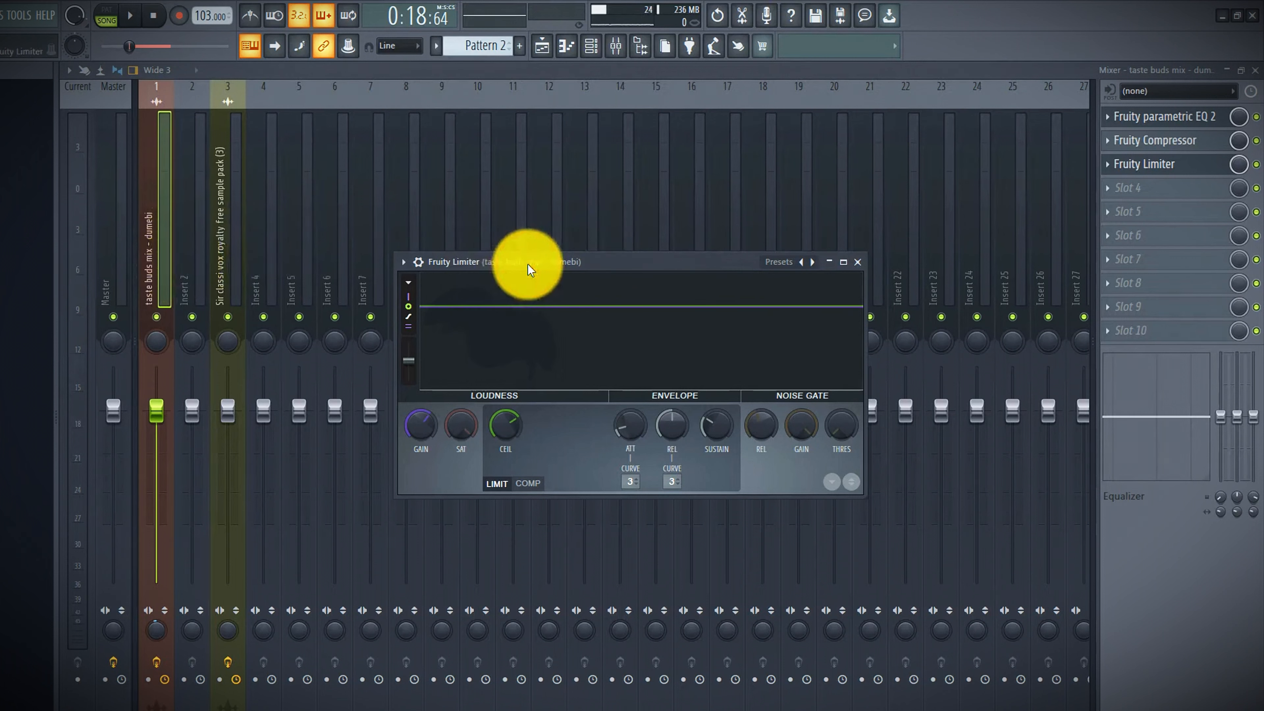
Play the track while fine-tuning the limiter's gain and ceiling by ear, then stop playback
key("space")
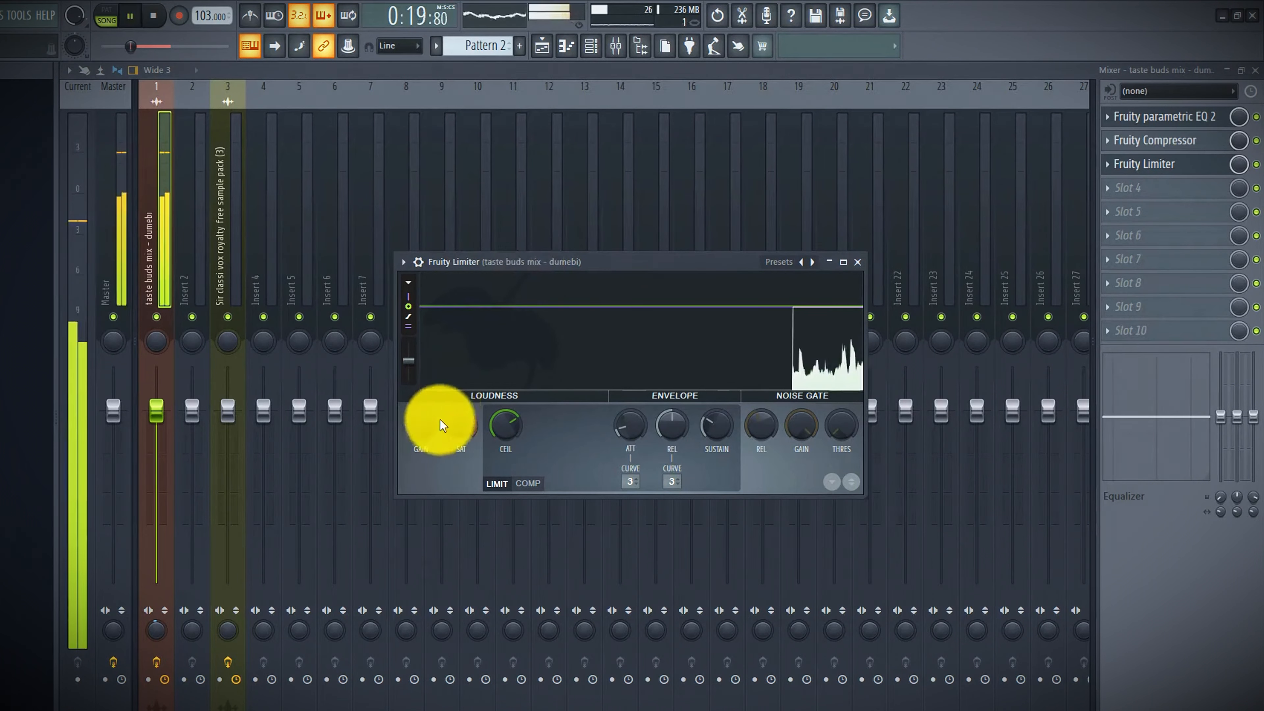
left_click(501, 431)
left_click(420, 427)
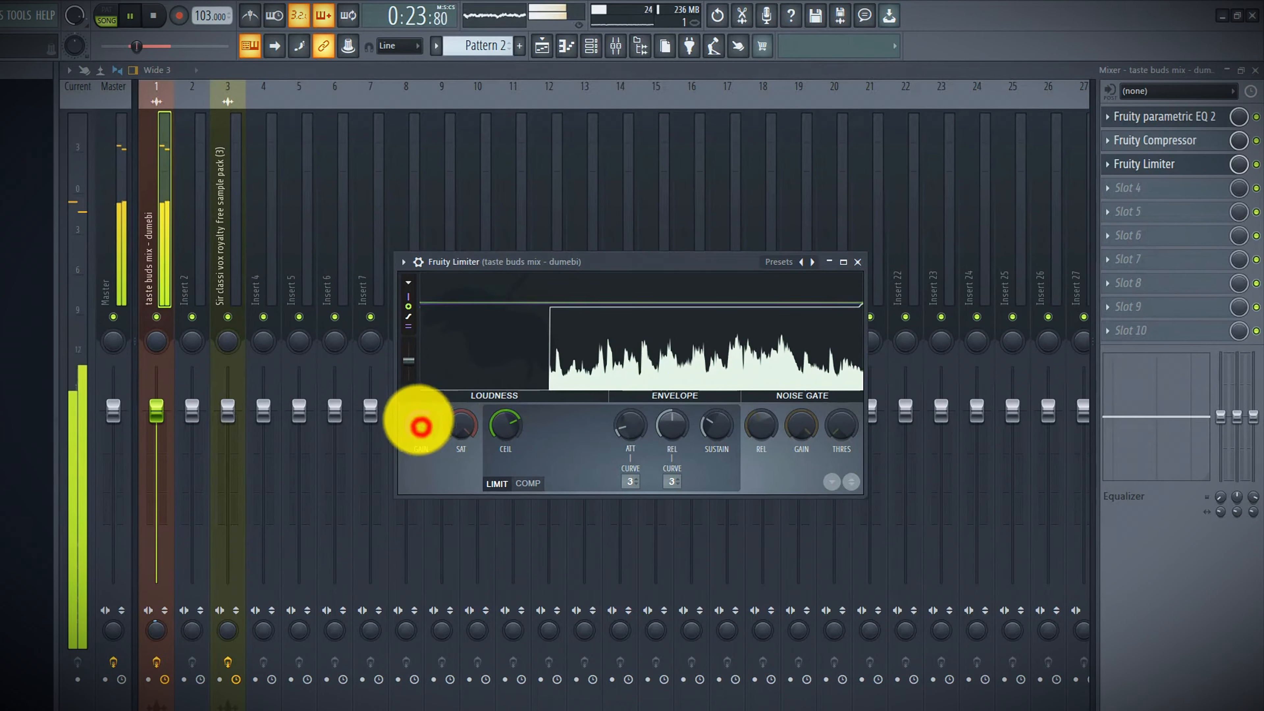
mouse_move(418, 420)
left_mouse_down()
mouse_move(418, 404)
mouse_move(414, 423)
left_mouse_up()
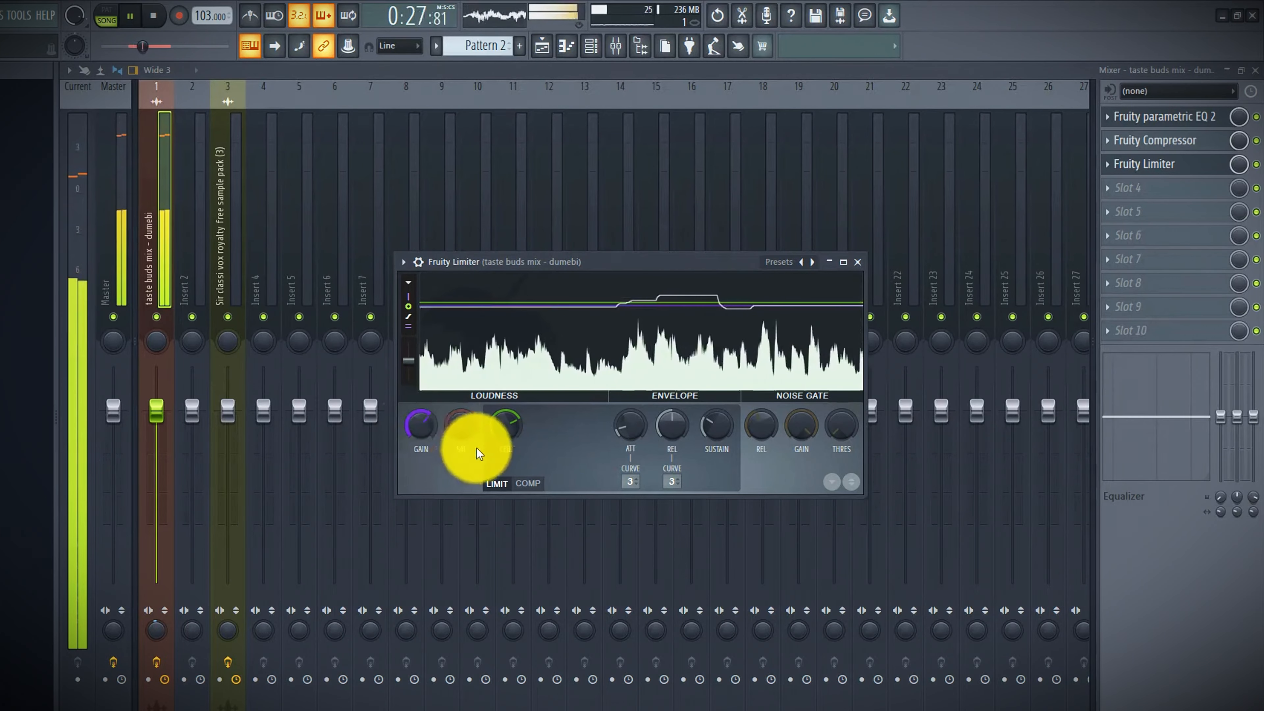
left_click(496, 437)
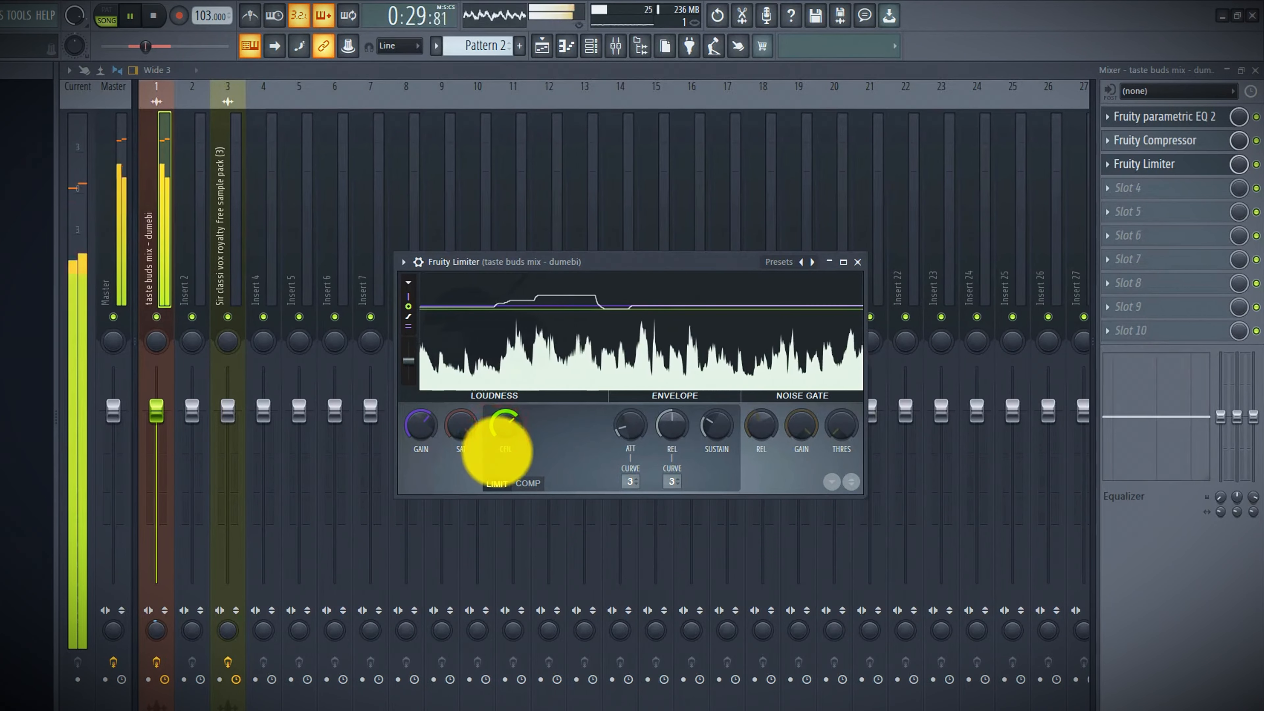
left_click_drag(414, 429, 414, 429)
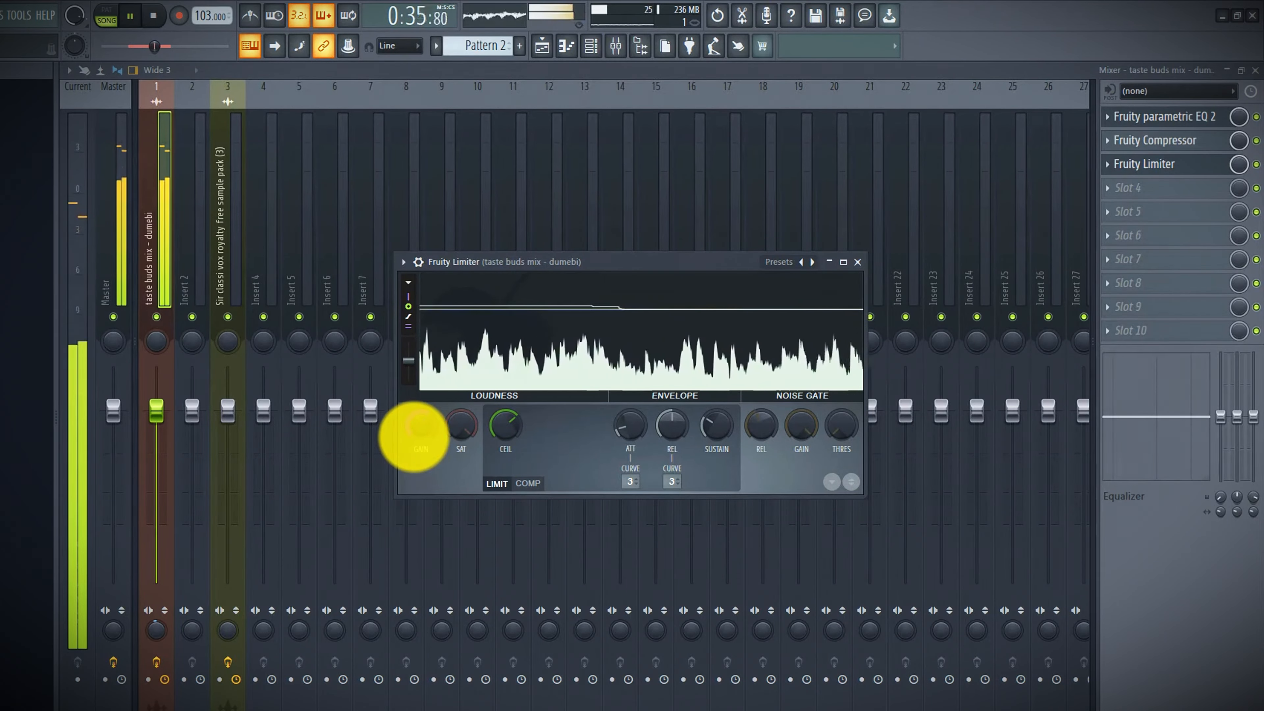
left_click(406, 262)
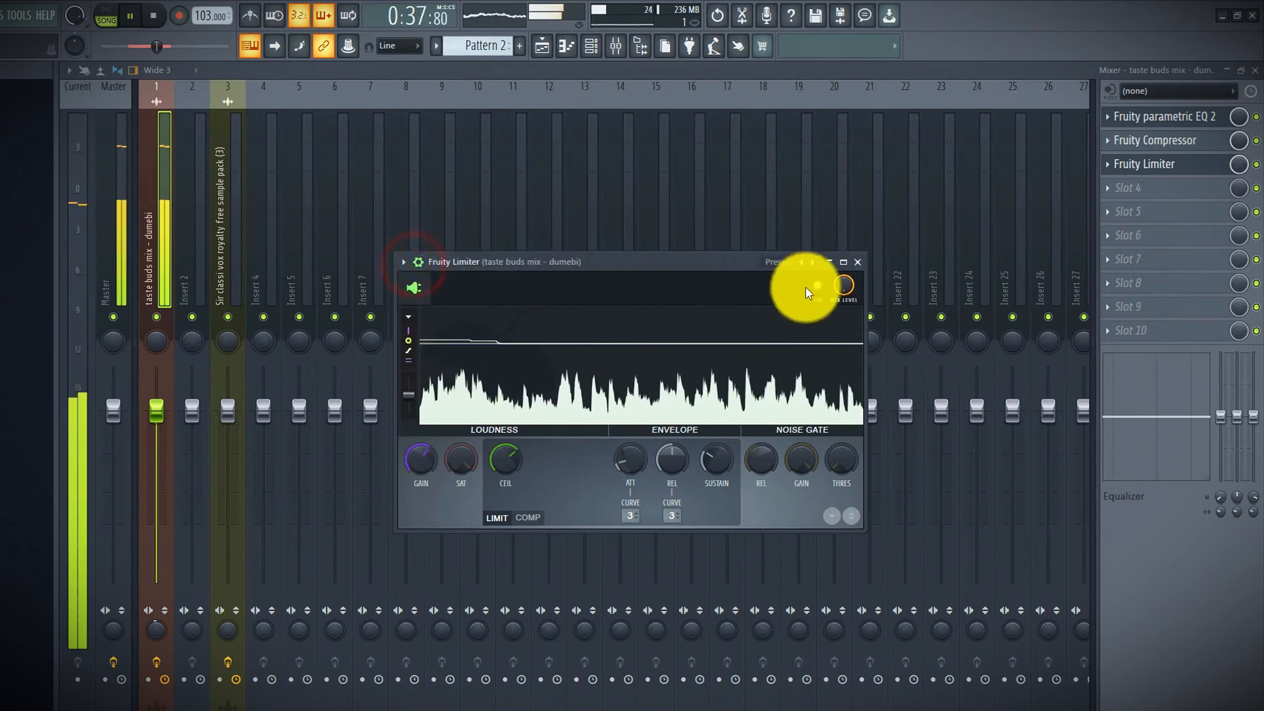
left_click(809, 290)
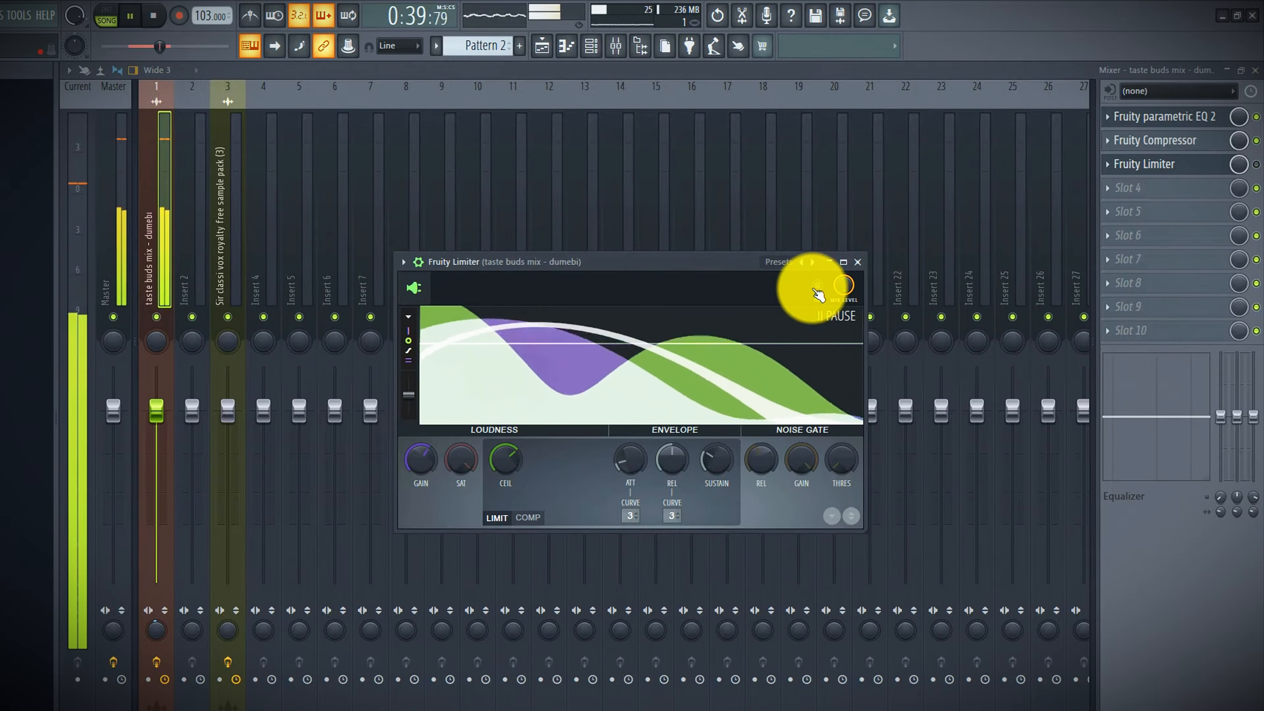
left_click(817, 286)
key("space")
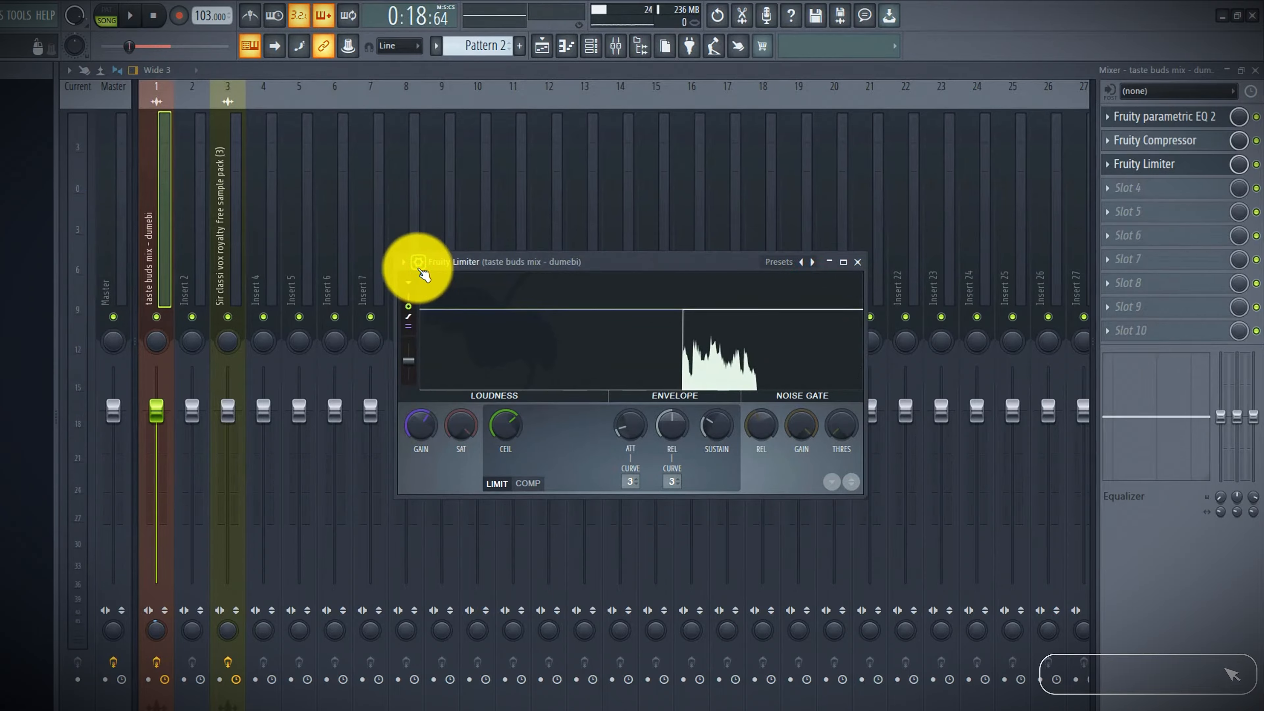
Nudge the limiter's gain knob slightly to finish its loudness setting
left_click_drag(631, 266, 607, 342)
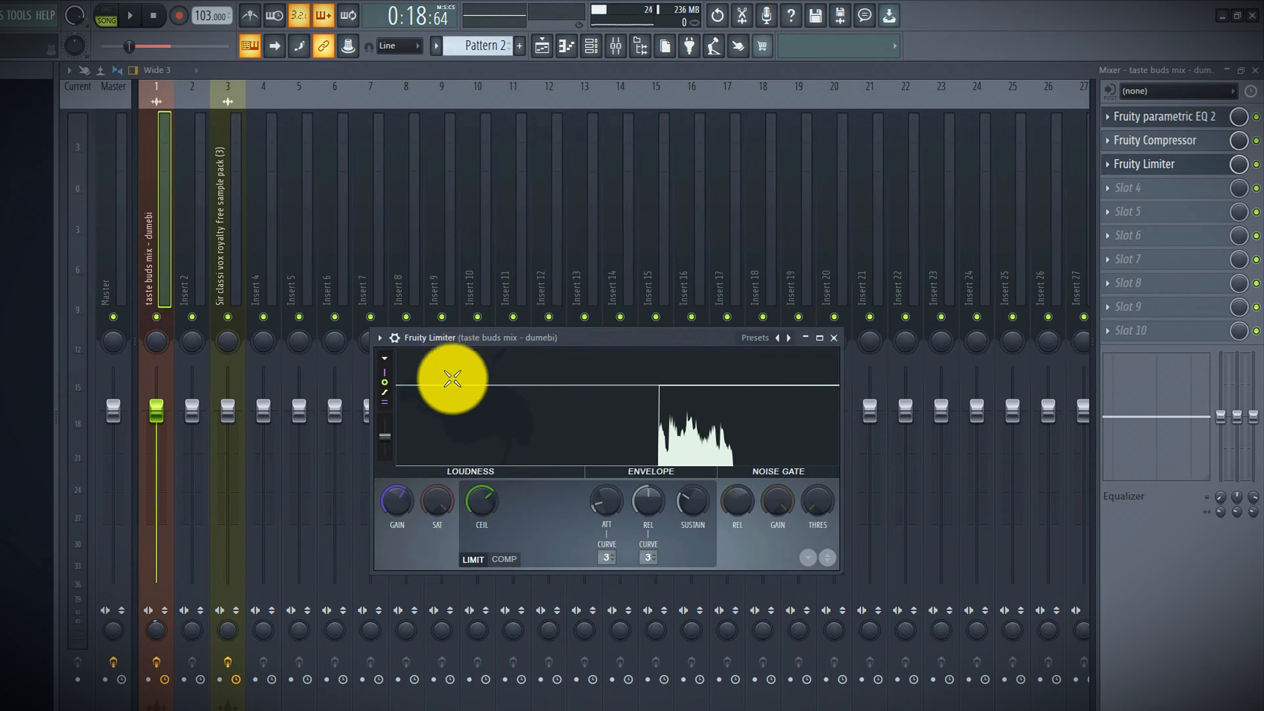
left_click(495, 338)
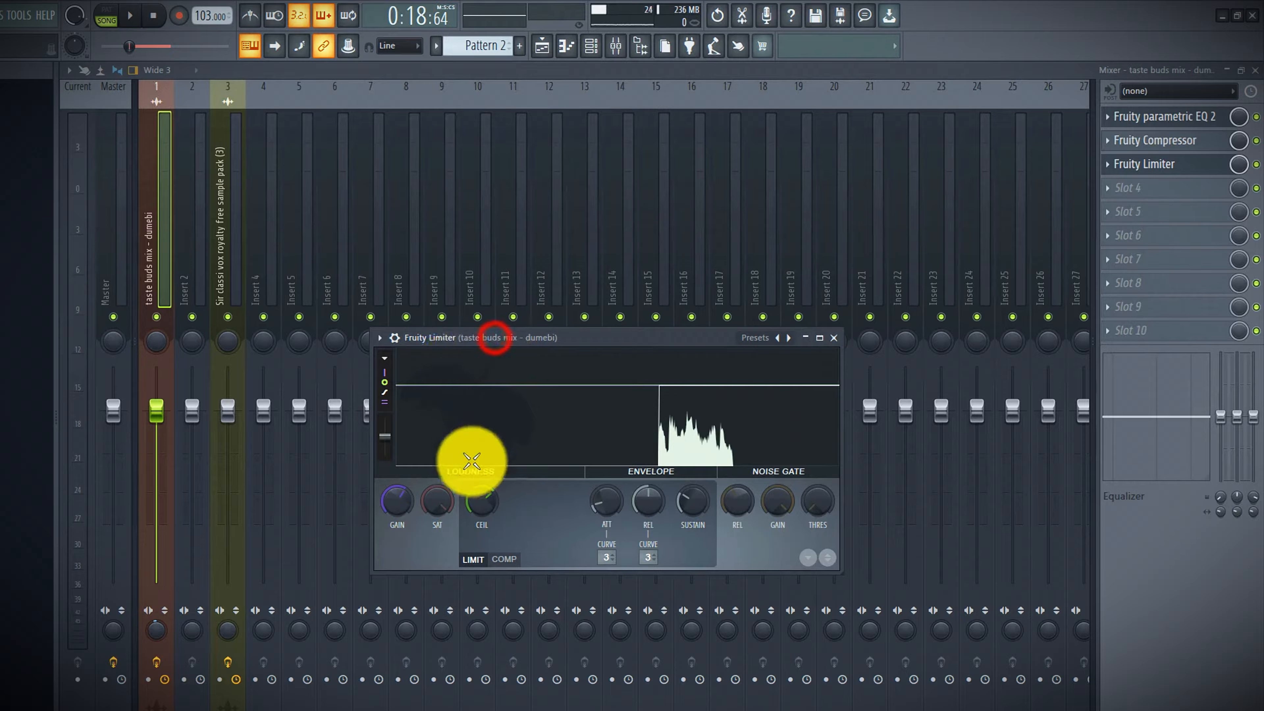
left_click(389, 512)
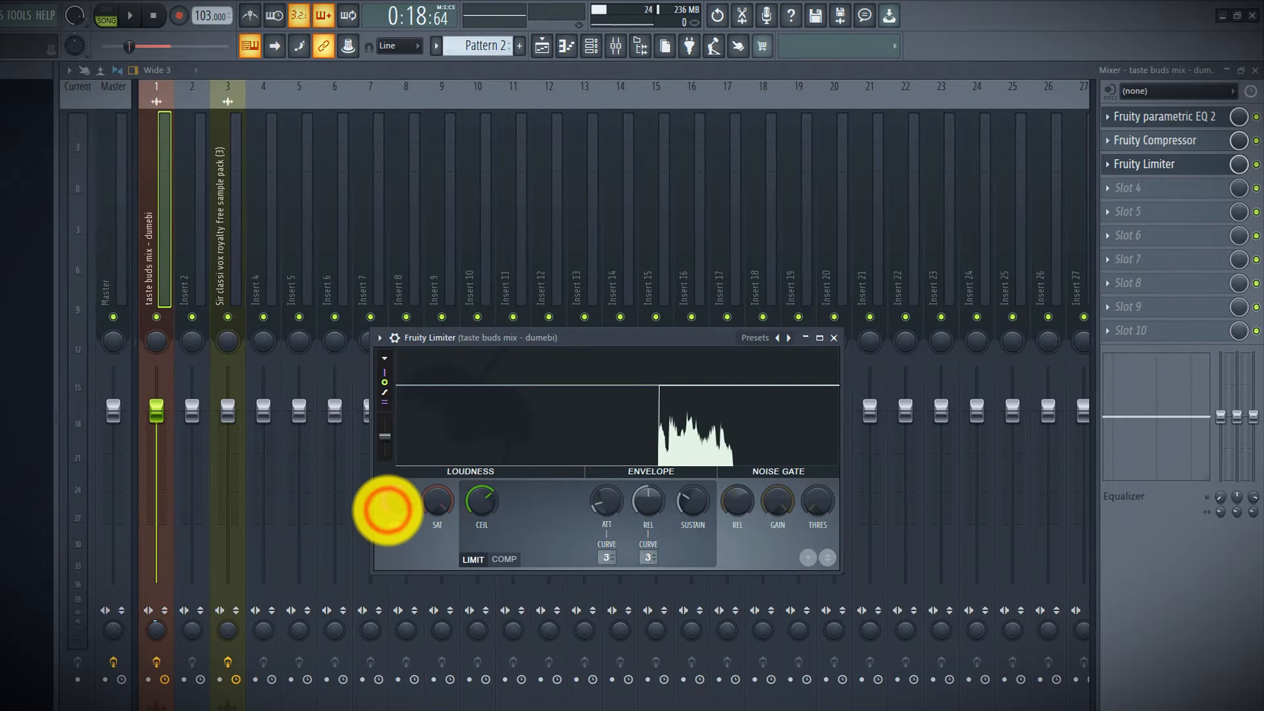
mouse_move(394, 506)
left_mouse_down()
mouse_move(403, 479)
mouse_move(402, 508)
left_mouse_up()
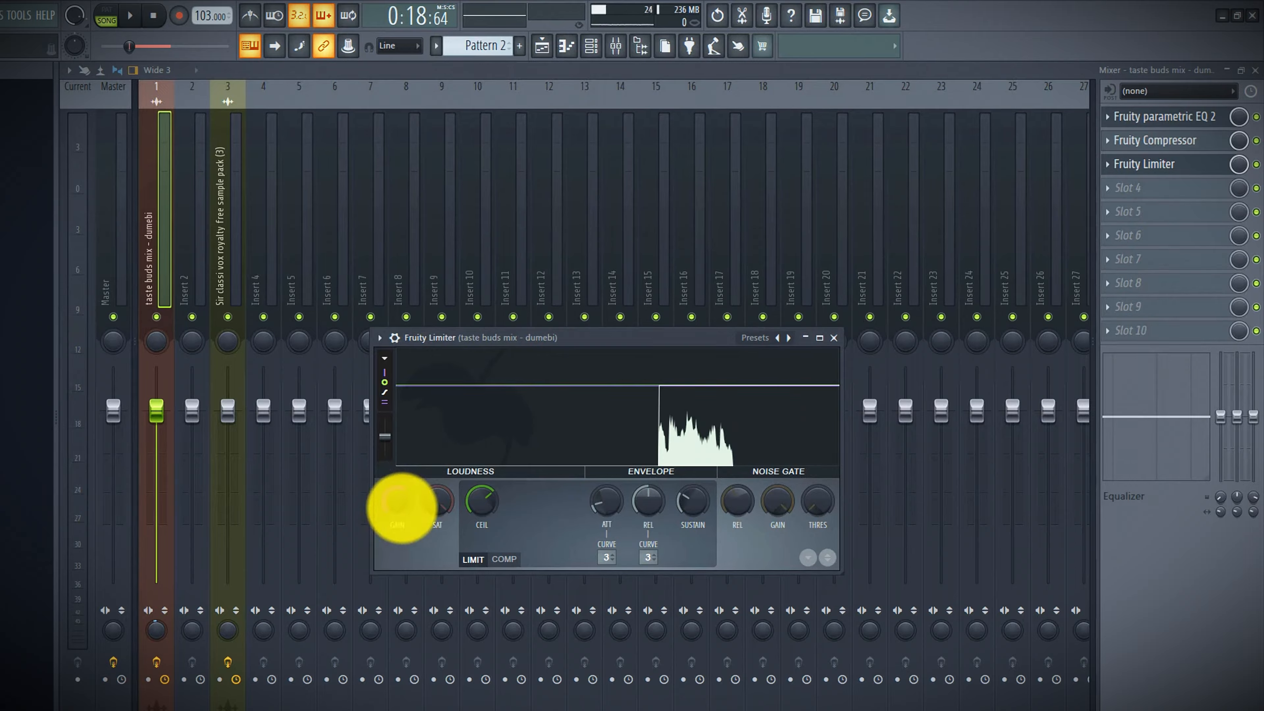
left_click_drag(402, 507, 395, 511)
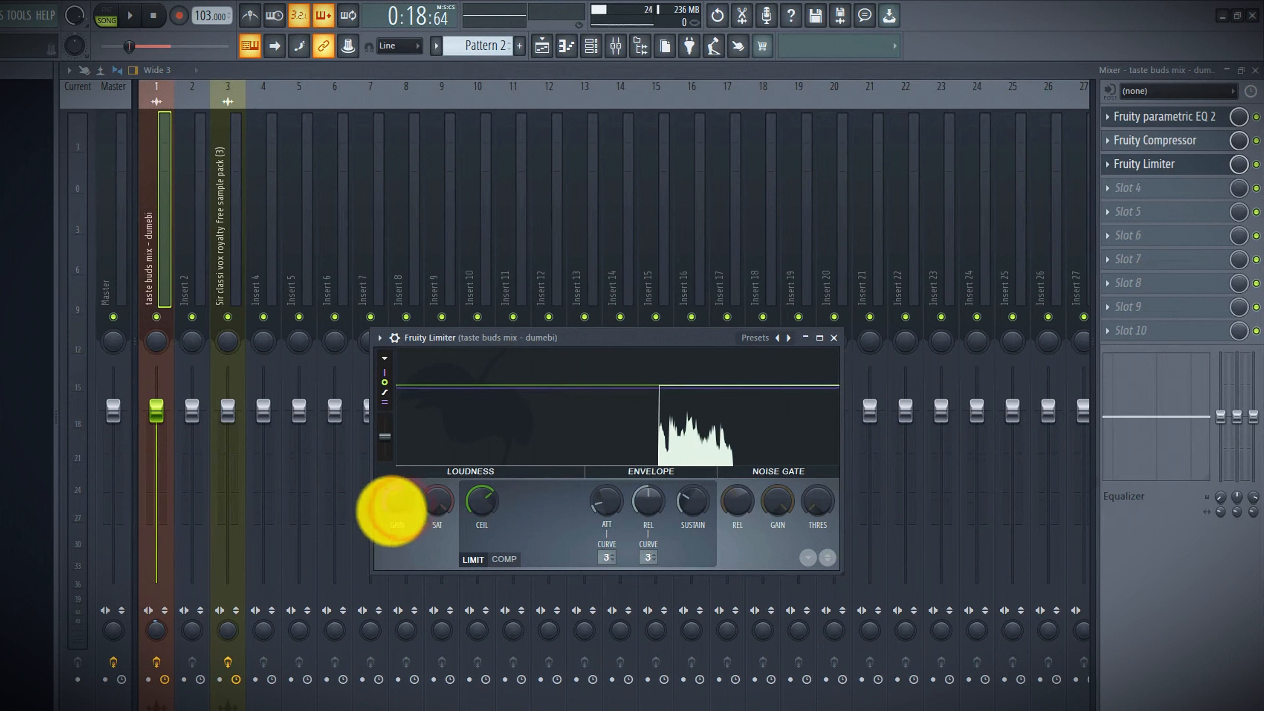